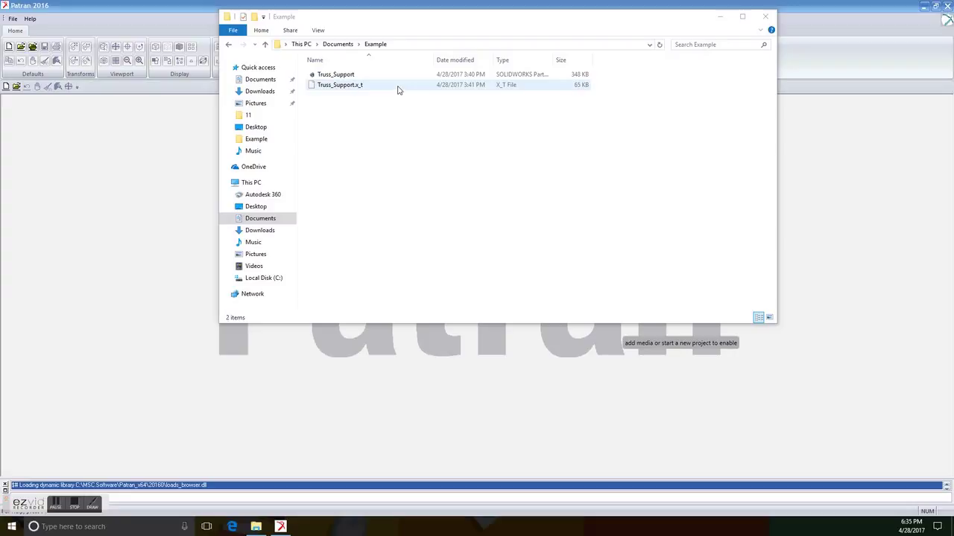
- Bring the empty Patran 2016 window to the front over the Example folder in File Explorer
{"action": "left_click", "coordinate": [184, 125]}
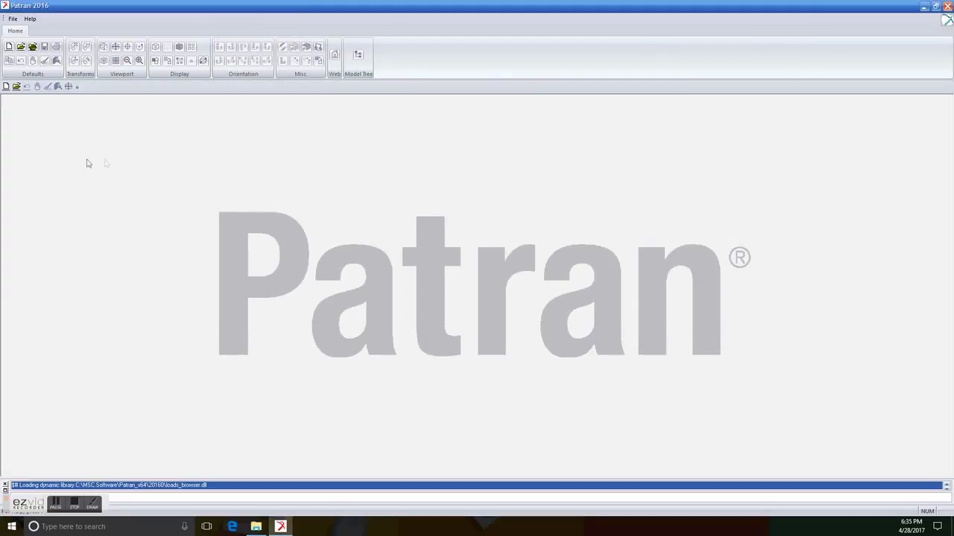
- Create the database Example.db in the Example folder, keeping MSC.Nastran / Structural preferences
{"action": "left_click", "coordinate": [10, 47]}
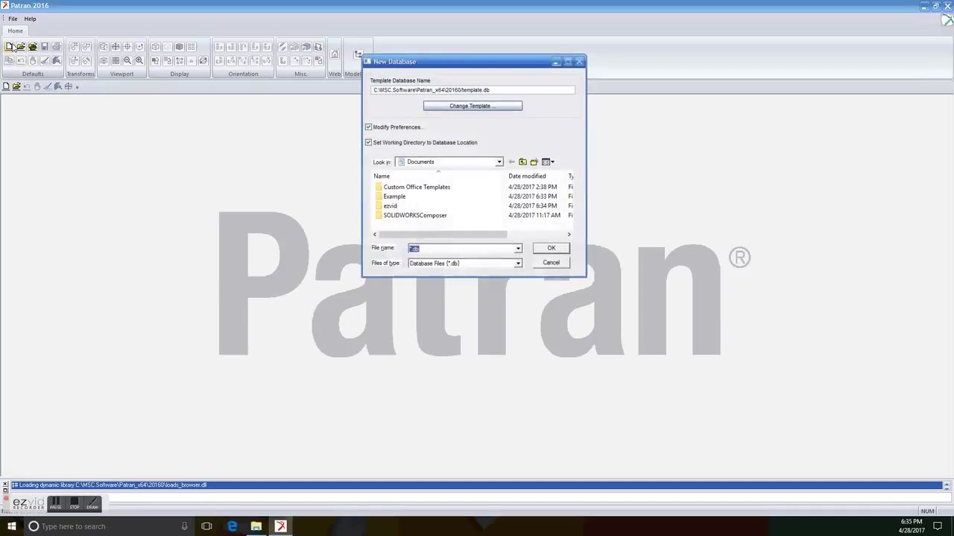
{"action": "left_click", "coordinate": [407, 198]}
{"action": "double_click", "coordinate": [408, 198]}
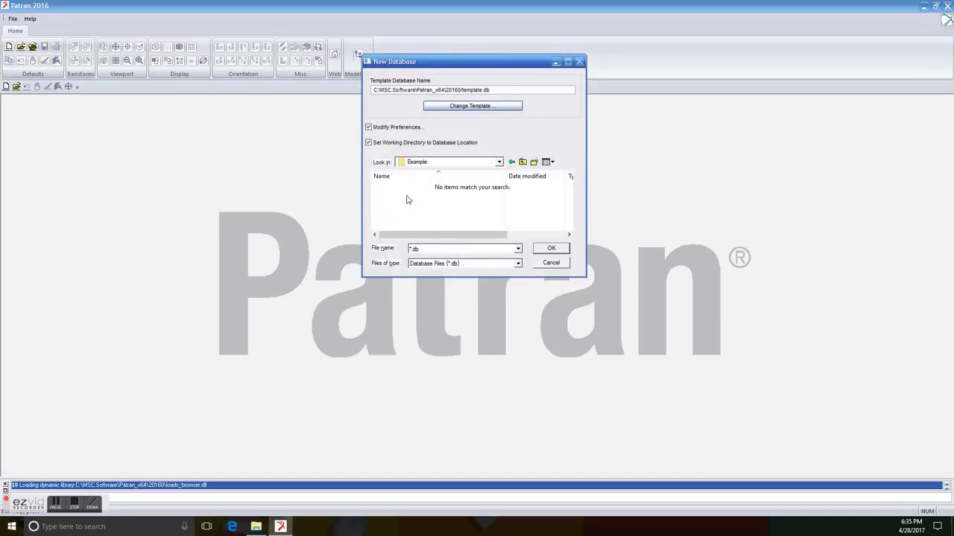
{"action": "left_click", "coordinate": [412, 250]}
{"action": "type", "text": "Example"}
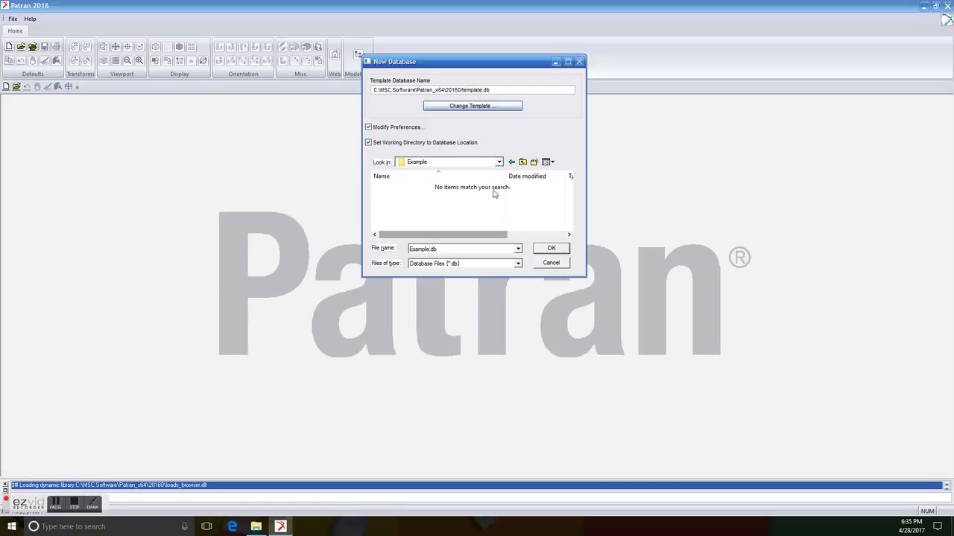
{"action": "left_click", "coordinate": [550, 248]}
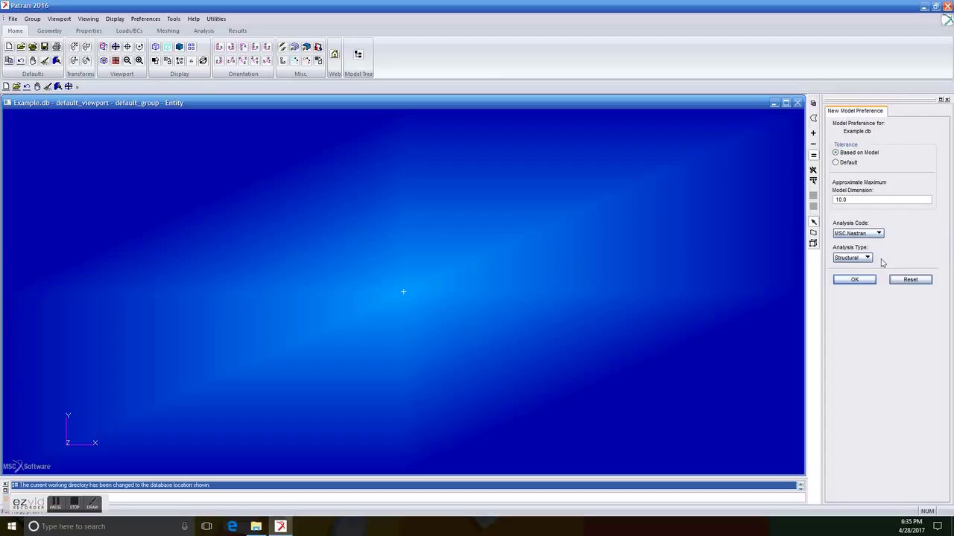
- Accept the Nastran structural preferences and import the Truss_Support.x_t Parasolid part as one solid
{"action": "left_click", "coordinate": [871, 280]}
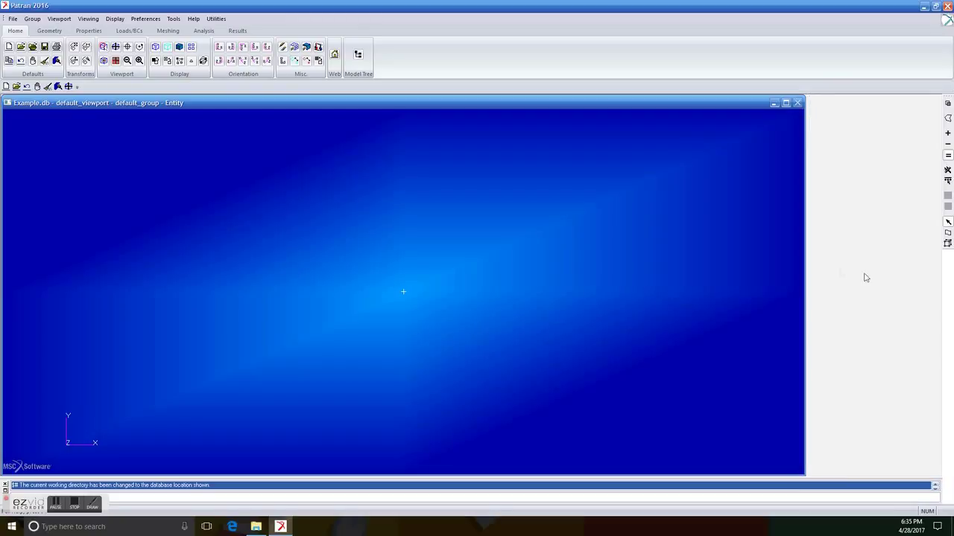
{"action": "left_click", "coordinate": [13, 19]}
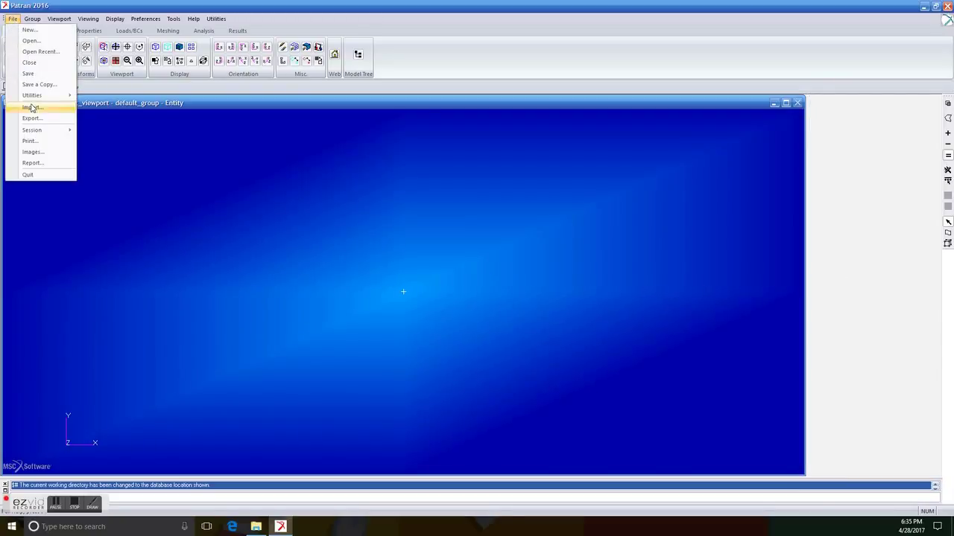
{"action": "left_click", "coordinate": [60, 109]}
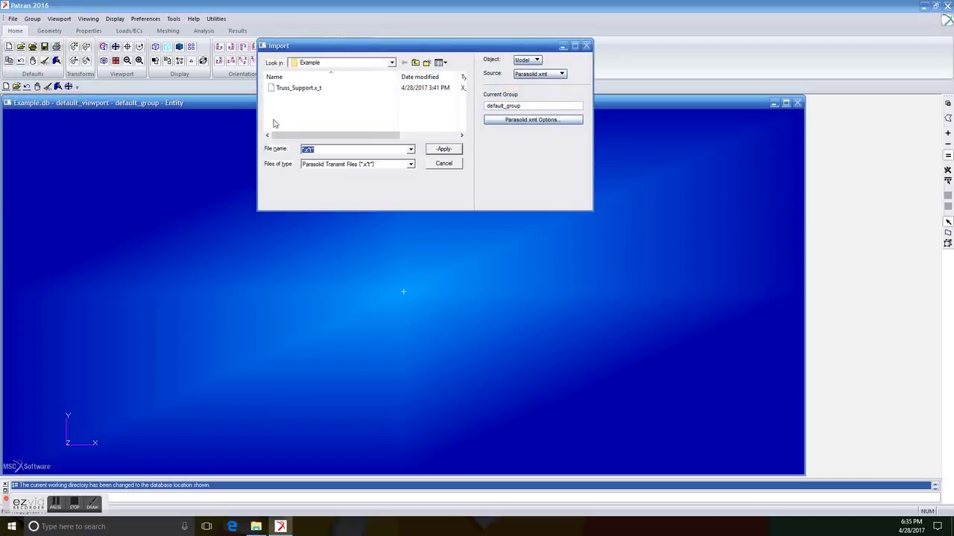
{"action": "left_click", "coordinate": [334, 91]}
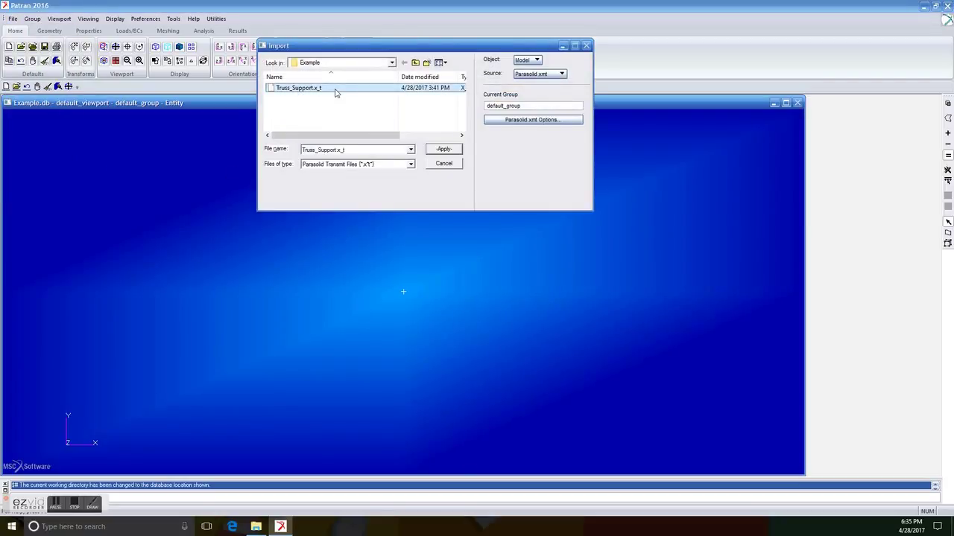
{"action": "left_click", "coordinate": [439, 149]}
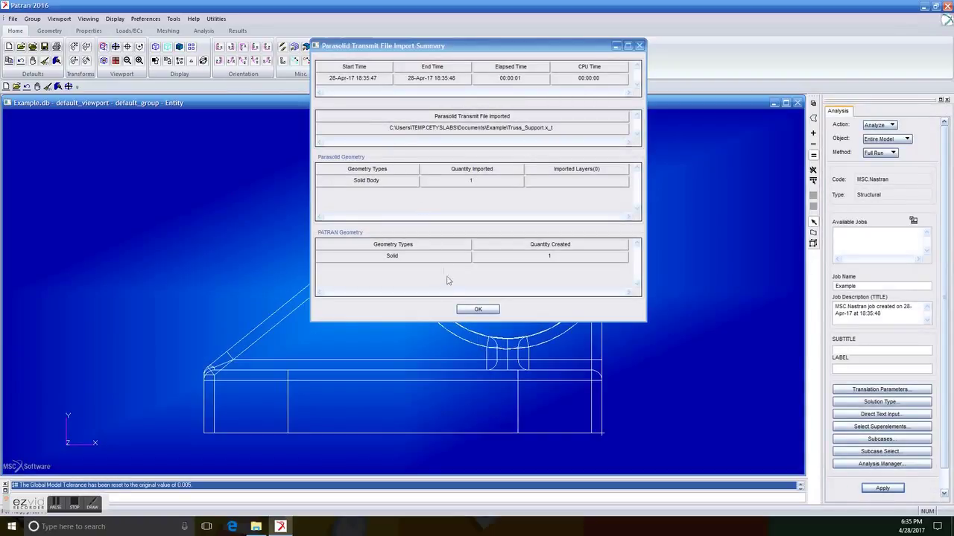
{"action": "left_click", "coordinate": [477, 309]}
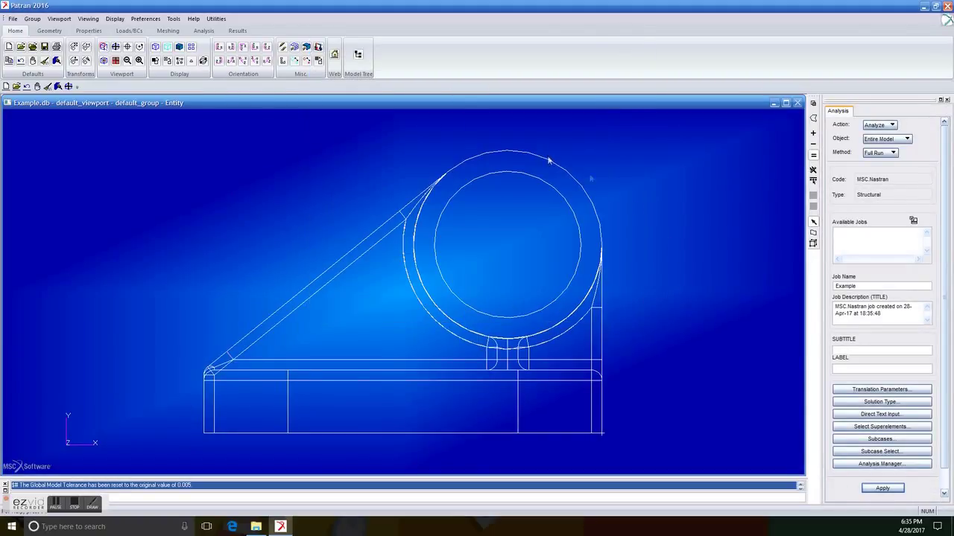
- Show the truss support smooth shaded in an oblique 3-D view, zoomed to fit
{"action": "middle_click_drag", "start_coordinate": [318, 185], "coordinate": [326, 188]}
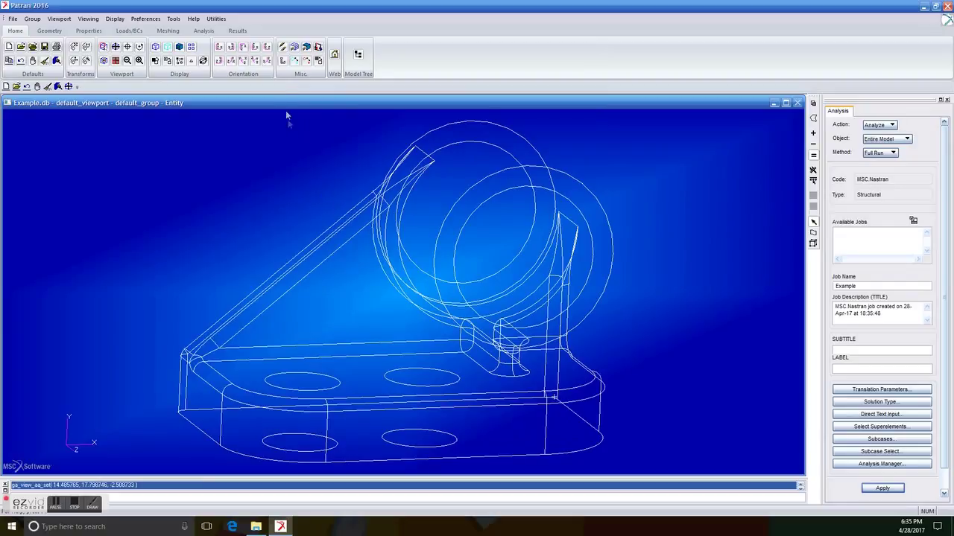
{"action": "left_click", "coordinate": [179, 47]}
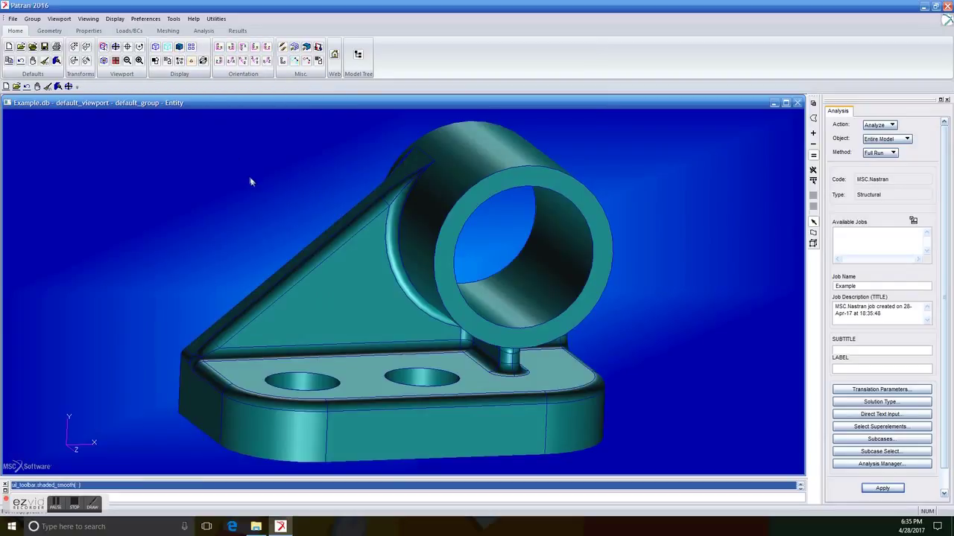
{"action": "mouse_move", "coordinate": [259, 195]}
{"action": "middle_mouse_down", "text": "ctrl"}
{"action": "mouse_move", "coordinate": [256, 181]}
{"action": "mouse_move", "coordinate": [264, 208]}
{"action": "mouse_move", "coordinate": [255, 225]}
{"action": "mouse_move", "coordinate": [268, 227]}
{"action": "mouse_move", "coordinate": [255, 229]}
{"action": "mouse_move", "coordinate": [243, 210]}
{"action": "mouse_move", "coordinate": [260, 216]}
{"action": "middle_mouse_up", "text": "ctrl"}
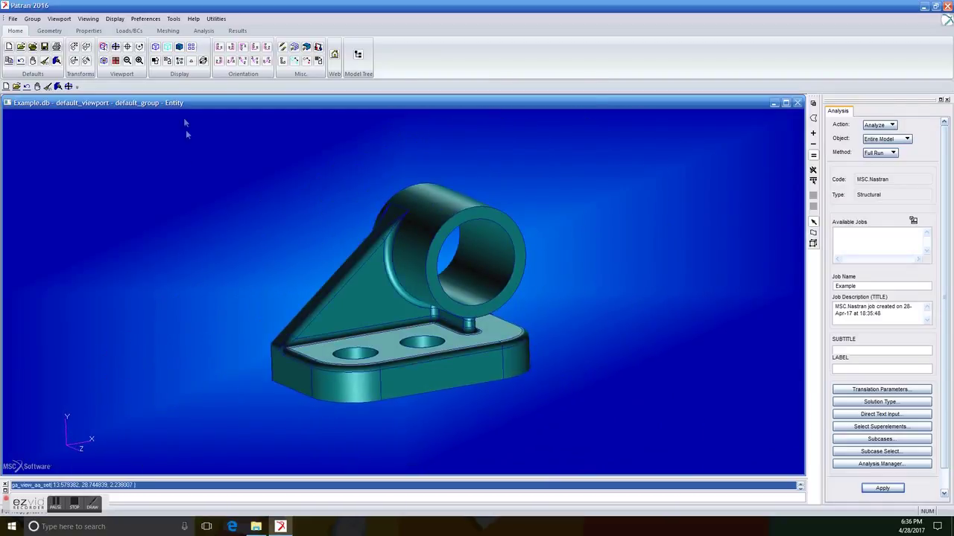
- Mesh Solid 1 with Tet10 TetMesh elements at 0.5 global edge length, giving 11862 elements
{"action": "left_click", "coordinate": [166, 31]}
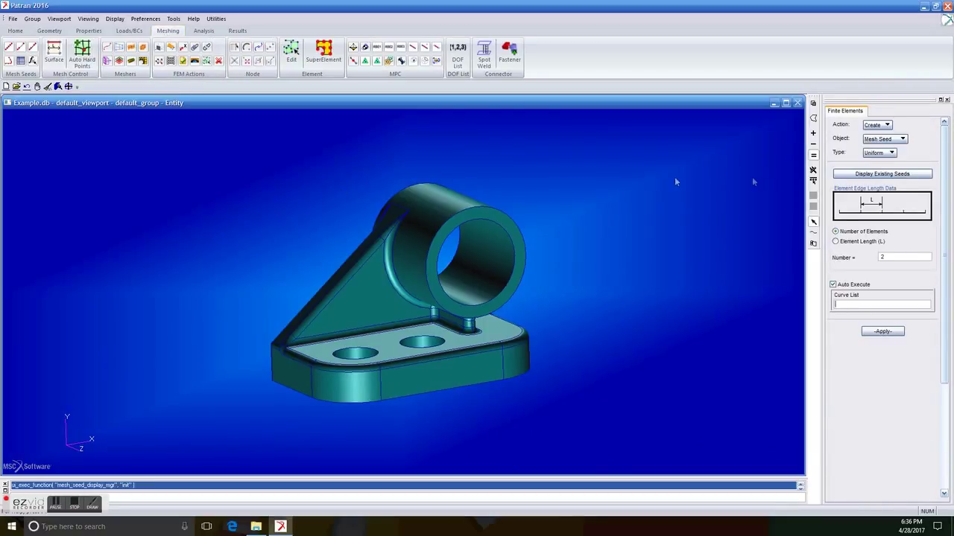
{"action": "left_click", "coordinate": [902, 140]}
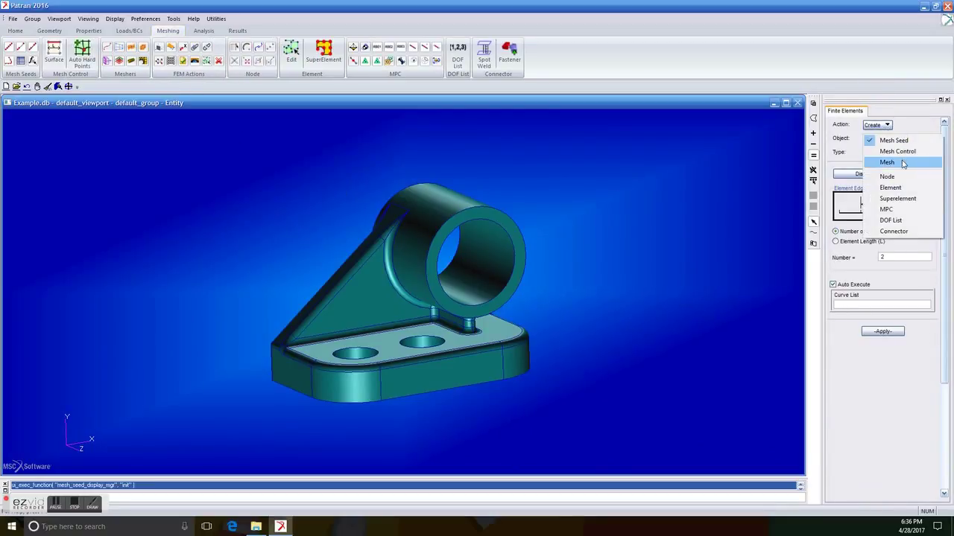
{"action": "left_click", "coordinate": [901, 161]}
{"action": "left_click", "coordinate": [891, 153]}
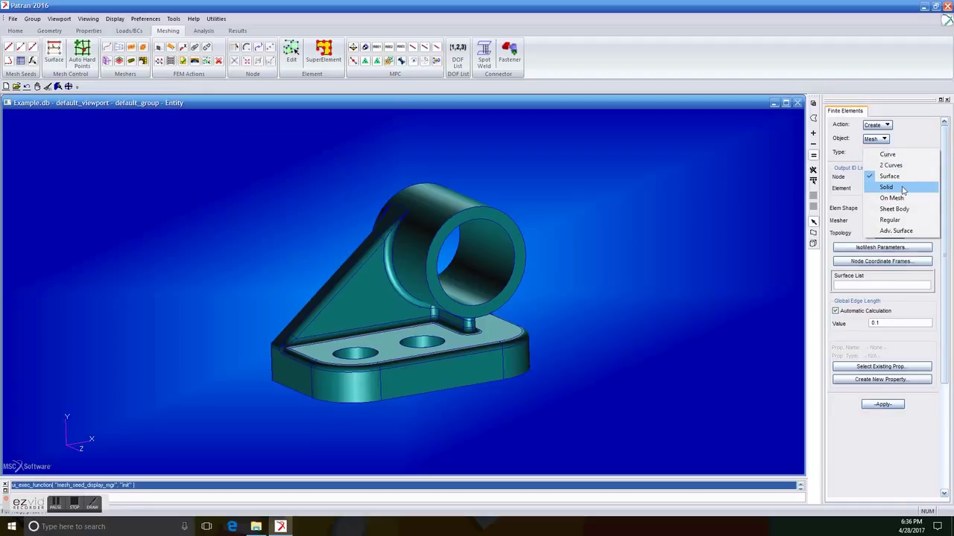
{"action": "left_click", "coordinate": [894, 189]}
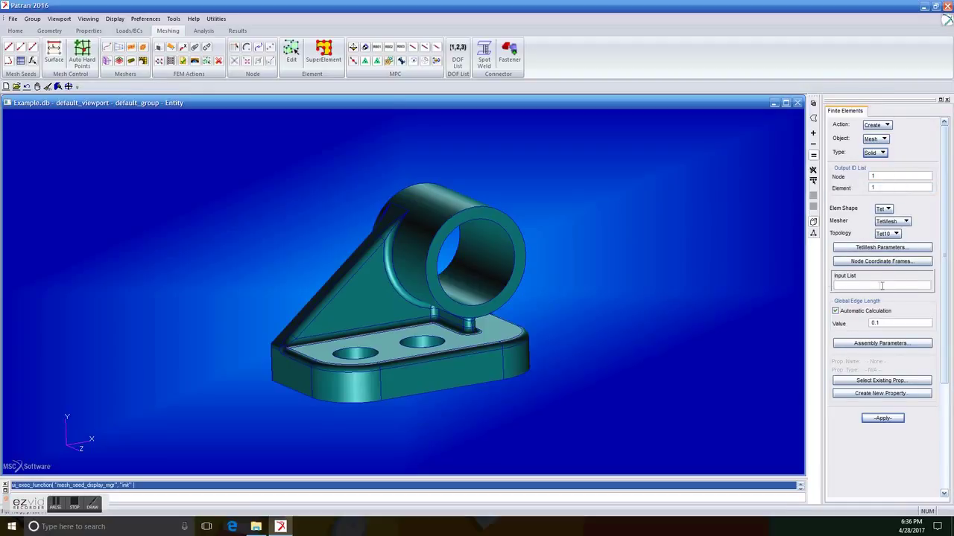
{"action": "left_click_drag", "start_coordinate": [192, 146], "coordinate": [572, 427]}
{"action": "left_click", "coordinate": [835, 311]}
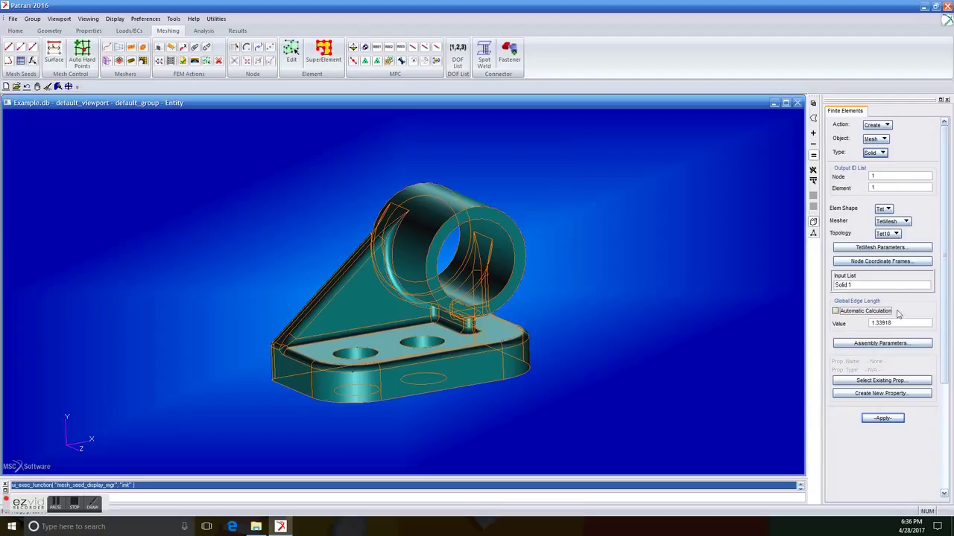
{"action": "left_click_drag", "start_coordinate": [899, 323], "coordinate": [865, 328]}
{"action": "key", "text": "BackSpace"}
{"action": "left_click", "coordinate": [881, 418]}
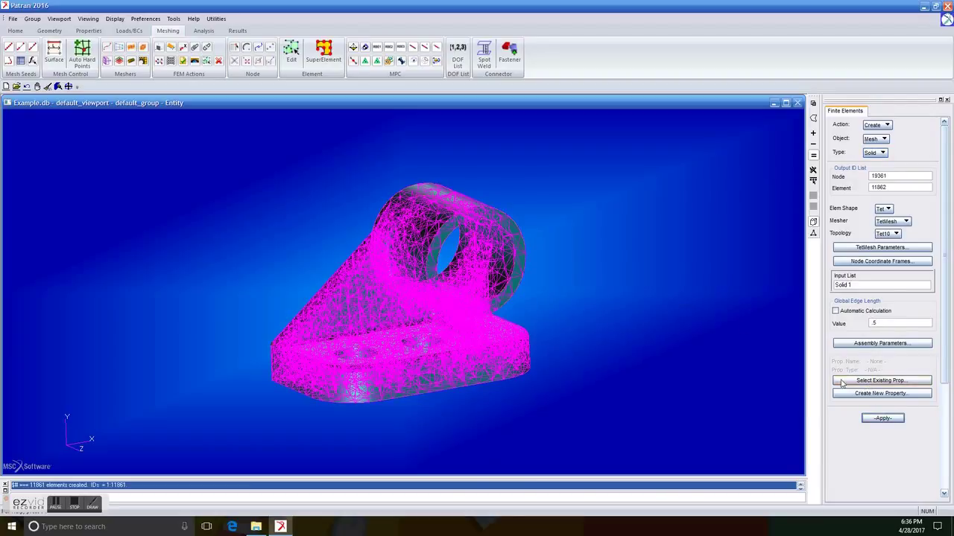
{"action": "mouse_move", "coordinate": [592, 272]}
{"action": "middle_mouse_down"}
{"action": "mouse_move", "coordinate": [582, 279]}
{"action": "mouse_move", "coordinate": [595, 301]}
{"action": "mouse_move", "coordinate": [586, 307]}
{"action": "middle_mouse_up"}
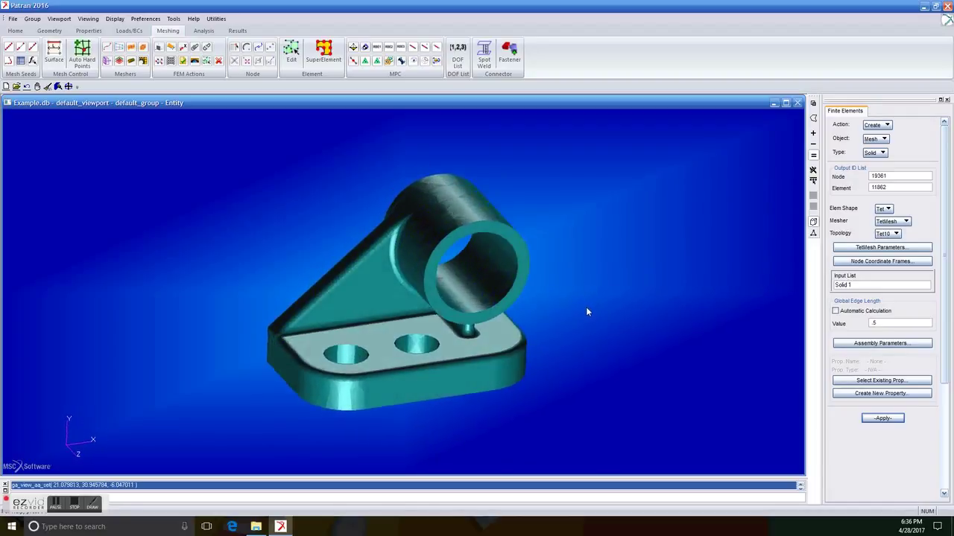
- Start a displacement constraint named Fixed and accept its fixed displacement values
{"action": "left_click", "coordinate": [140, 32]}
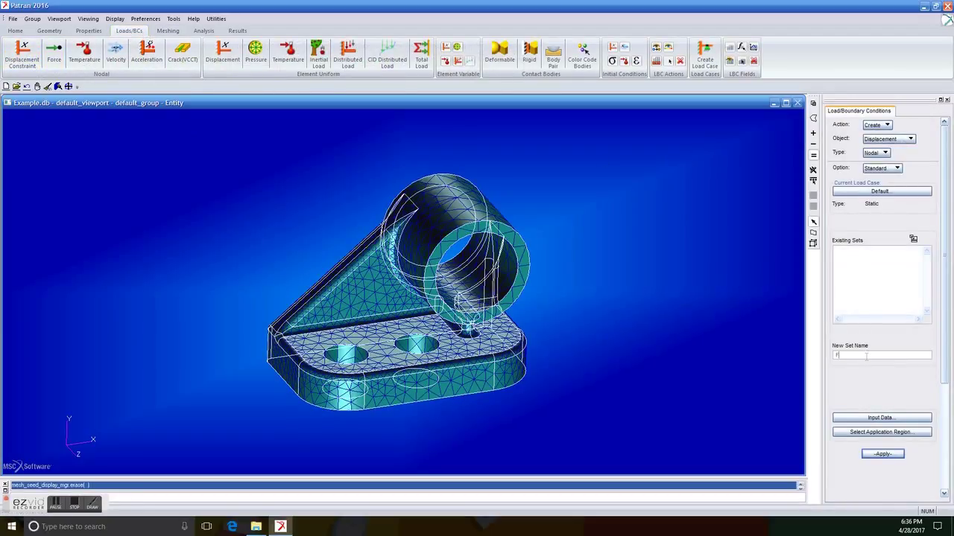
{"action": "left_click", "coordinate": [881, 417]}
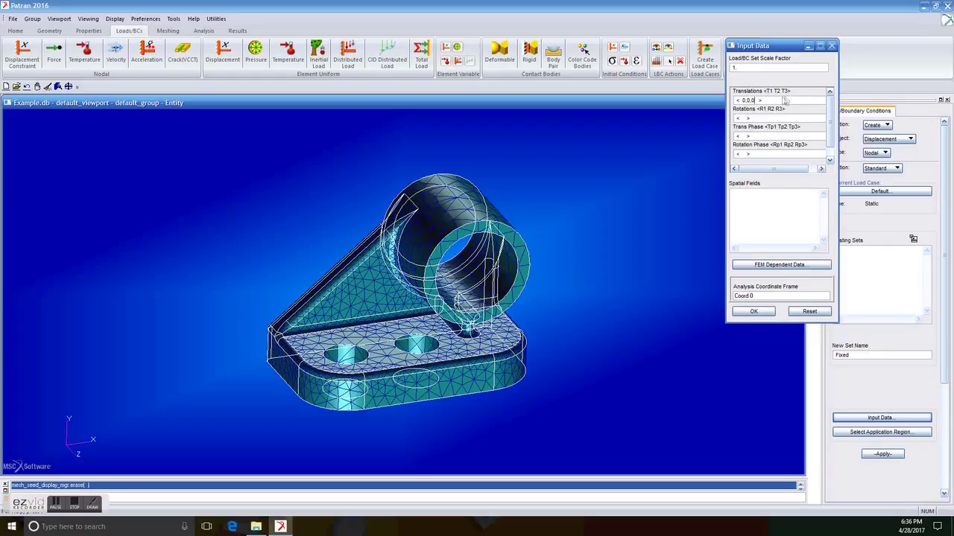
{"action": "left_click", "coordinate": [765, 311]}
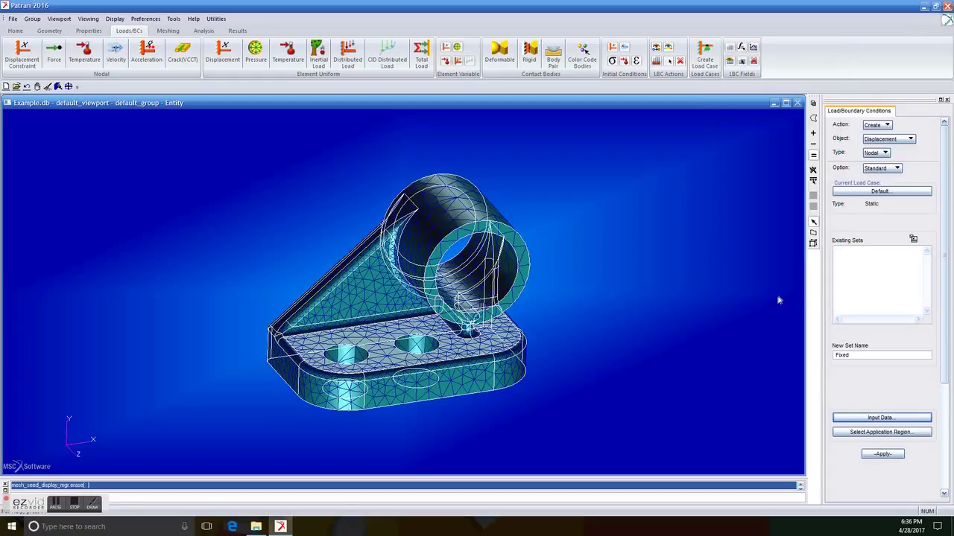
- Apply the Fixed constraint to the two base bolt-hole faces, Solid 1.16 and 1.17
{"action": "left_click", "coordinate": [915, 432]}
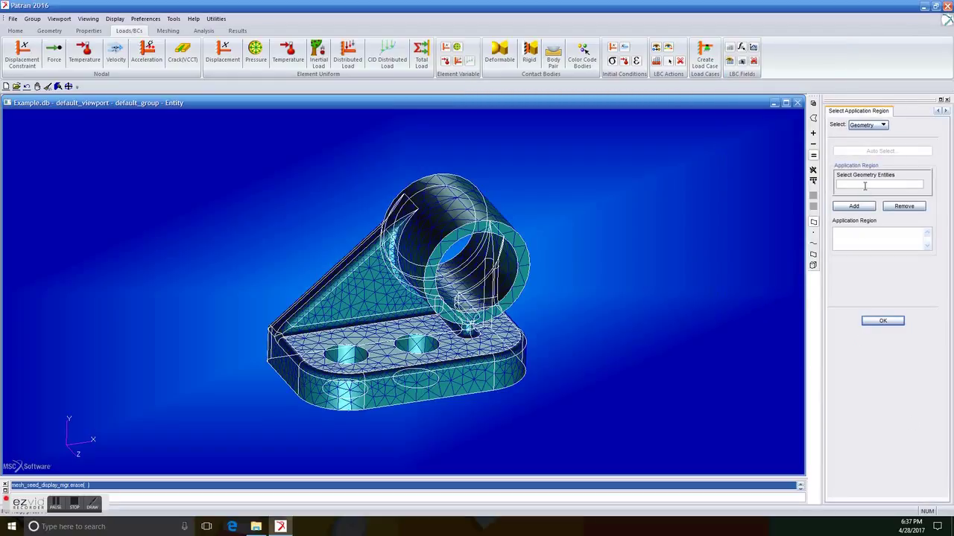
{"action": "mouse_move", "coordinate": [613, 313]}
{"action": "middle_mouse_down"}
{"action": "mouse_move", "coordinate": [756, 234]}
{"action": "mouse_move", "coordinate": [504, 237]}
{"action": "middle_mouse_up"}
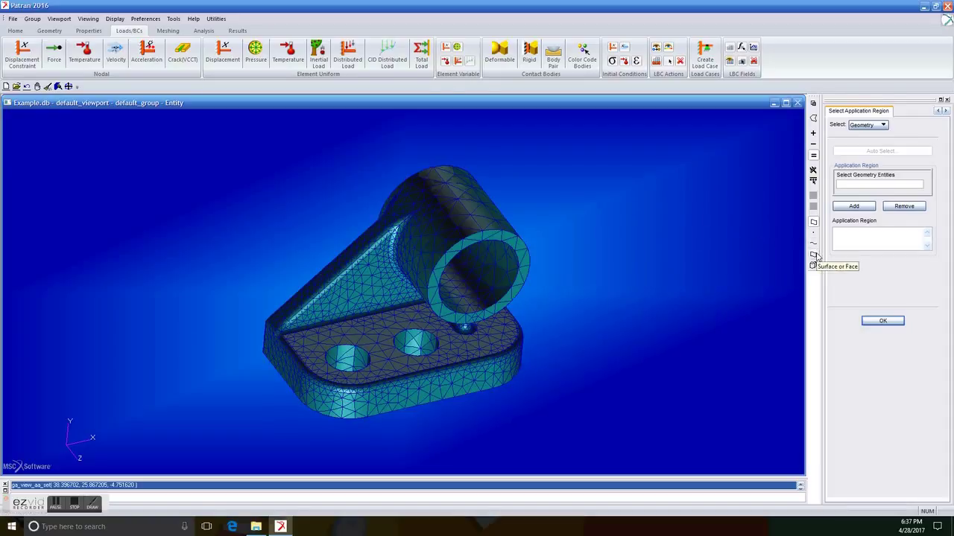
{"action": "left_click", "coordinate": [815, 255]}
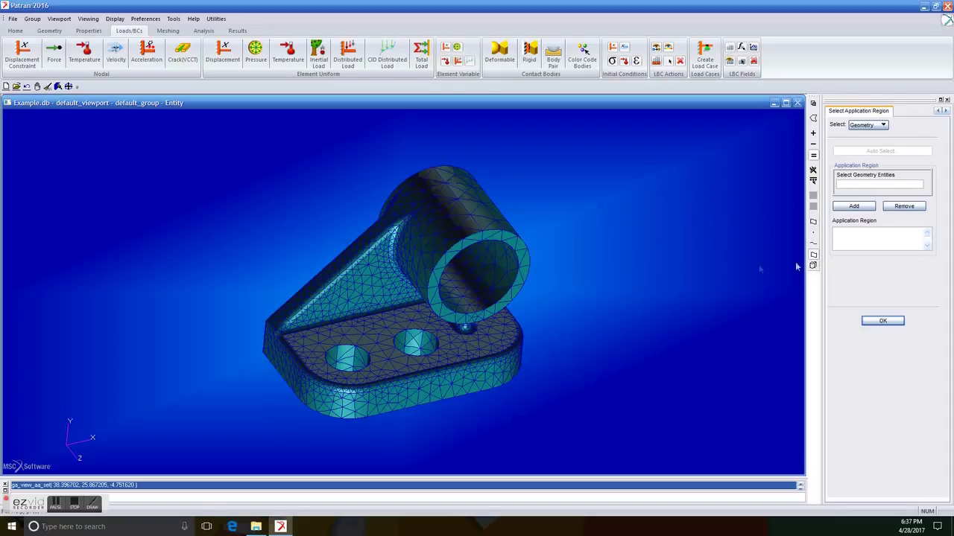
{"action": "left_click", "coordinate": [423, 350]}
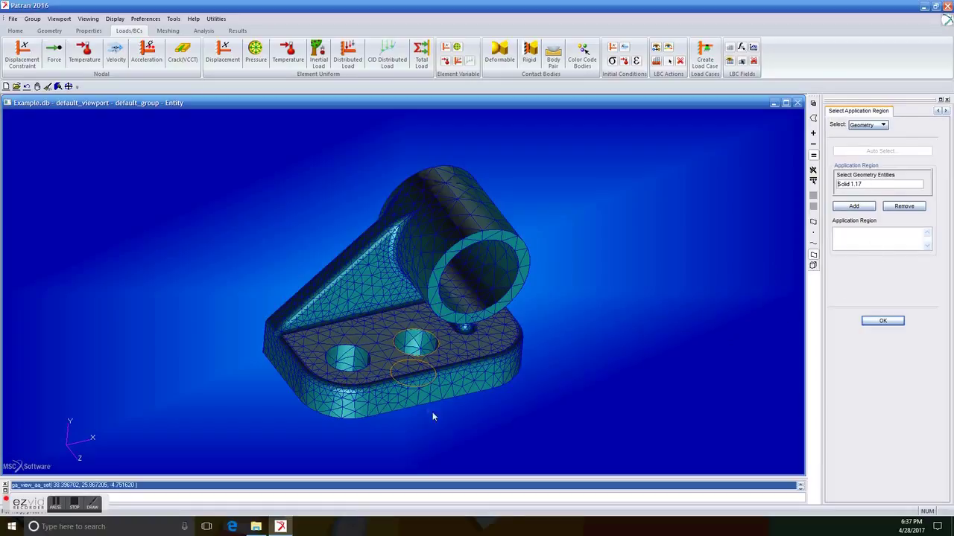
{"action": "left_click", "coordinate": [362, 370]}
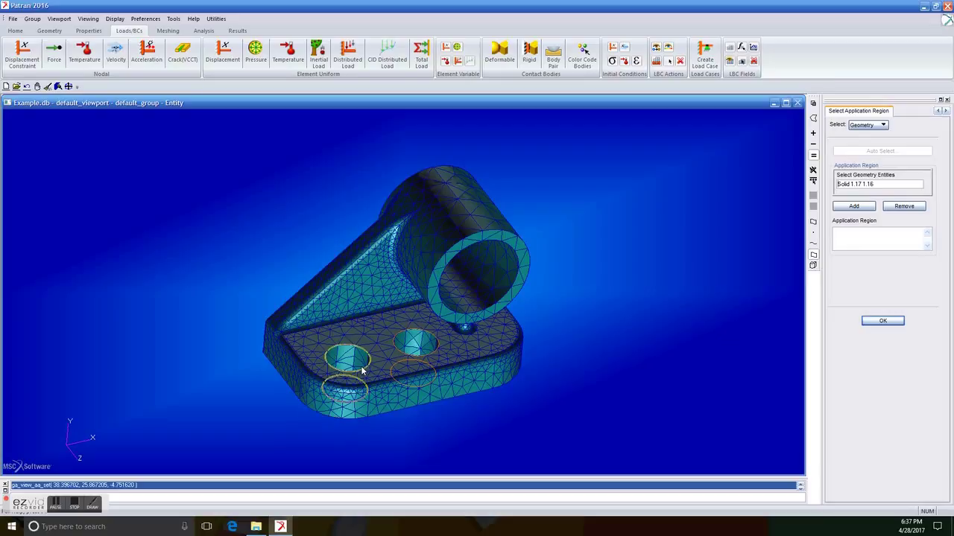
{"action": "left_click", "coordinate": [864, 207]}
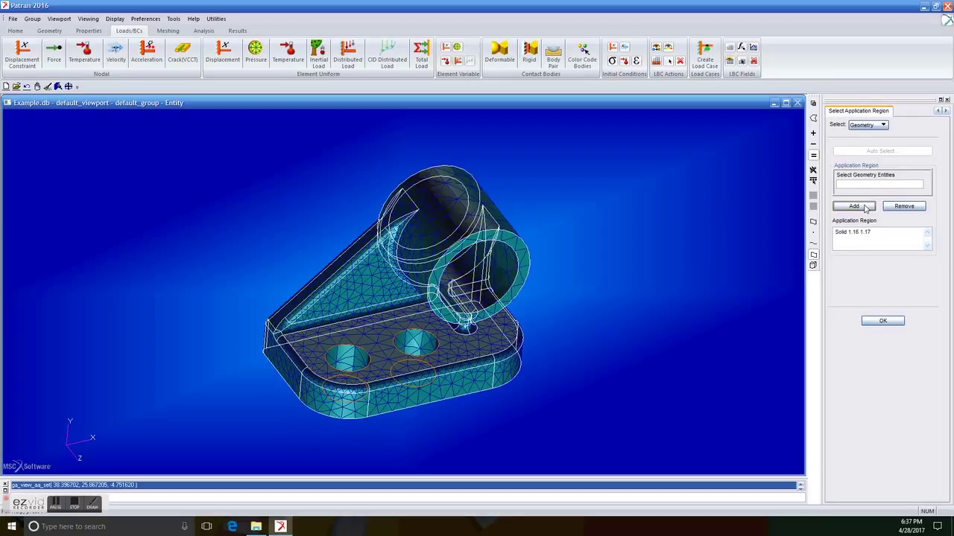
{"action": "left_click", "coordinate": [884, 322]}
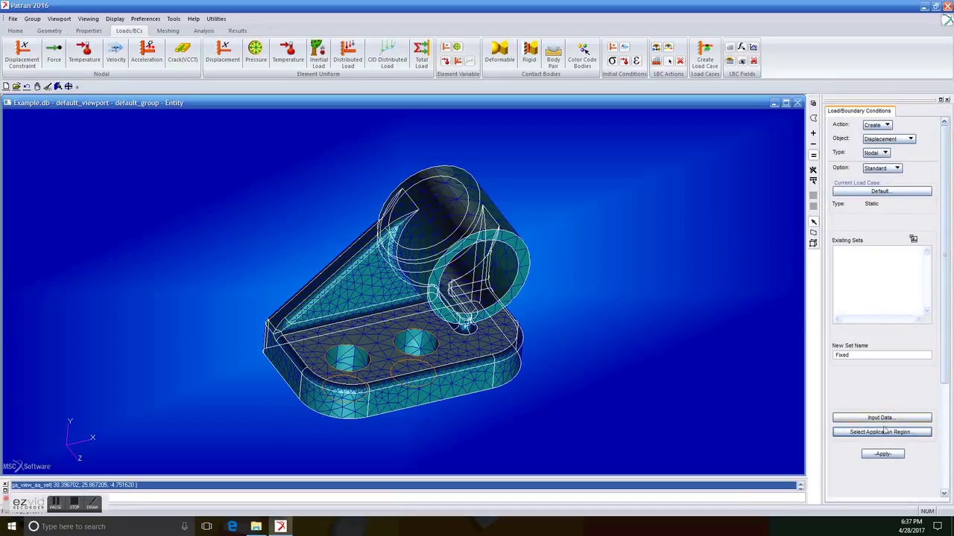
{"action": "left_click", "coordinate": [883, 454]}
{"action": "mouse_move", "coordinate": [595, 340]}
{"action": "middle_mouse_down"}
{"action": "mouse_move", "coordinate": [604, 330]}
{"action": "mouse_move", "coordinate": [588, 326]}
{"action": "mouse_move", "coordinate": [612, 309]}
{"action": "middle_mouse_up"}
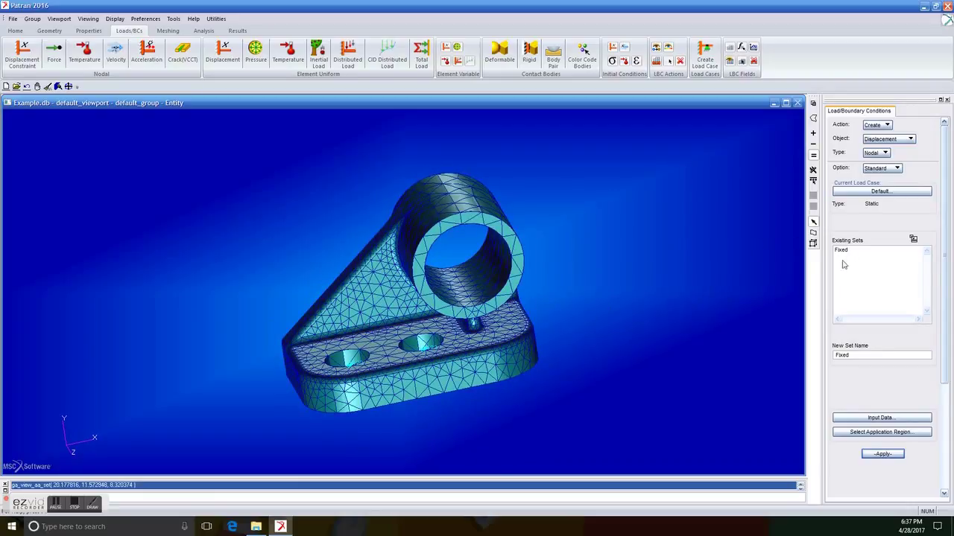
- Define an element-uniform pressure load named Pressure with a value of 2500
{"action": "left_click", "coordinate": [255, 56]}
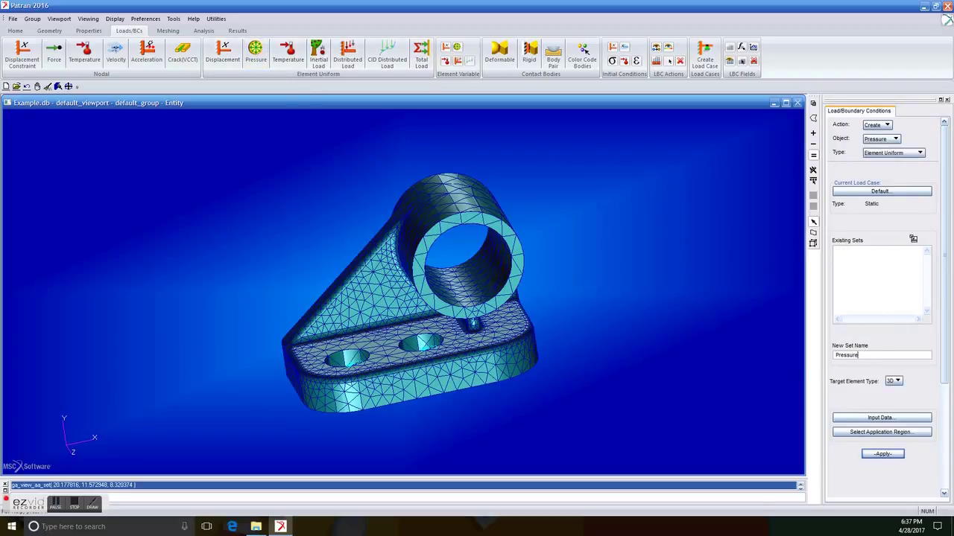
{"action": "left_click", "coordinate": [880, 418]}
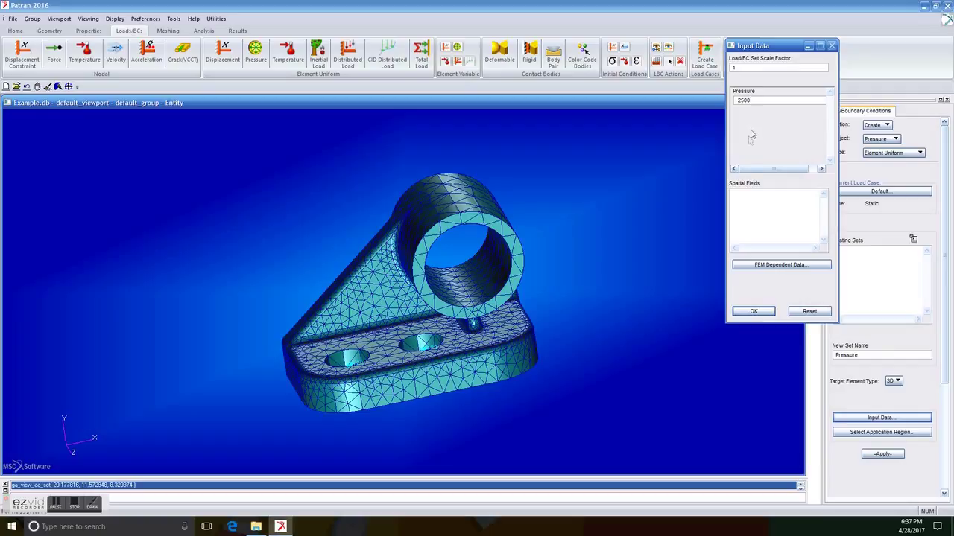
{"action": "left_click", "coordinate": [752, 312]}
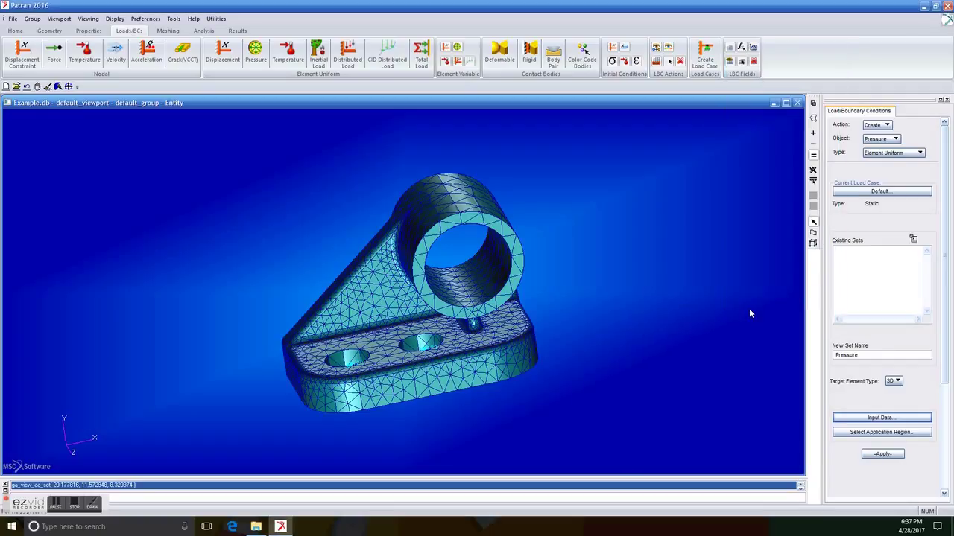
- Apply the Pressure load to the cylinder's end face, Solid 1.11
{"action": "left_click", "coordinate": [923, 433]}
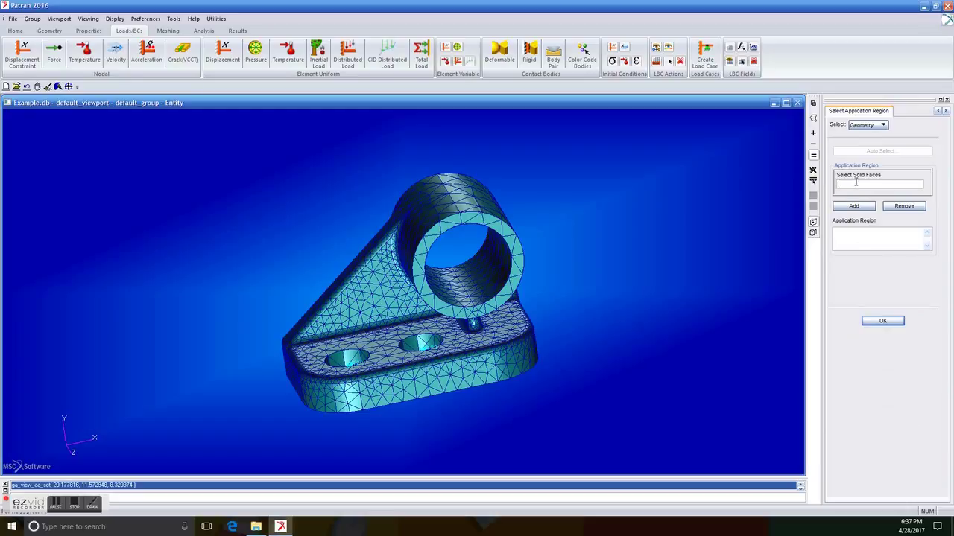
{"action": "mouse_move", "coordinate": [600, 248]}
{"action": "middle_mouse_down"}
{"action": "mouse_move", "coordinate": [610, 237]}
{"action": "mouse_move", "coordinate": [607, 248]}
{"action": "middle_mouse_up"}
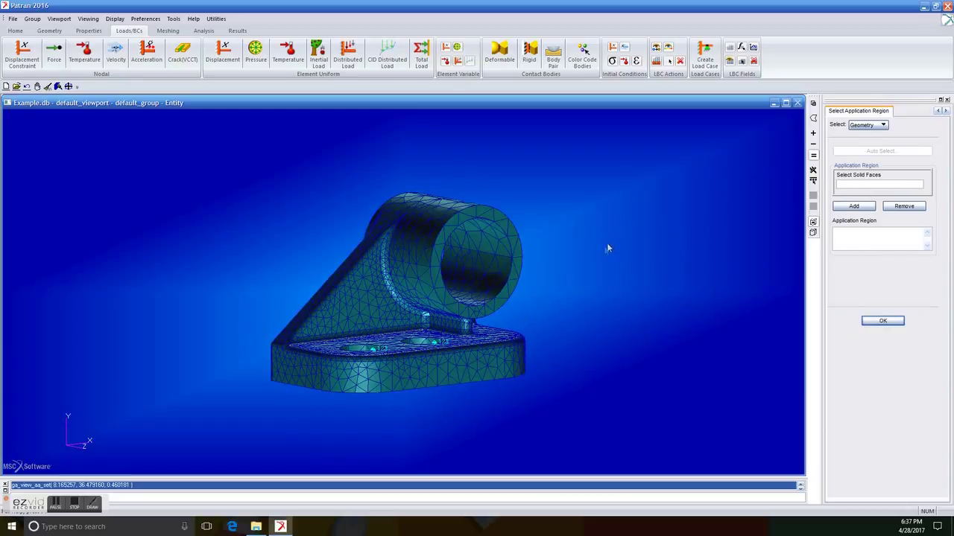
{"action": "left_click", "coordinate": [498, 305]}
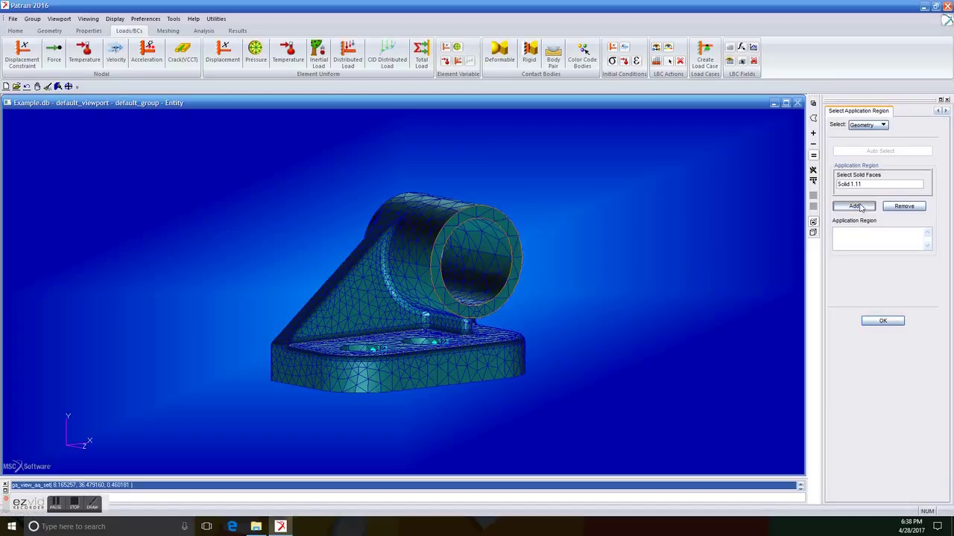
{"action": "left_click", "coordinate": [854, 207]}
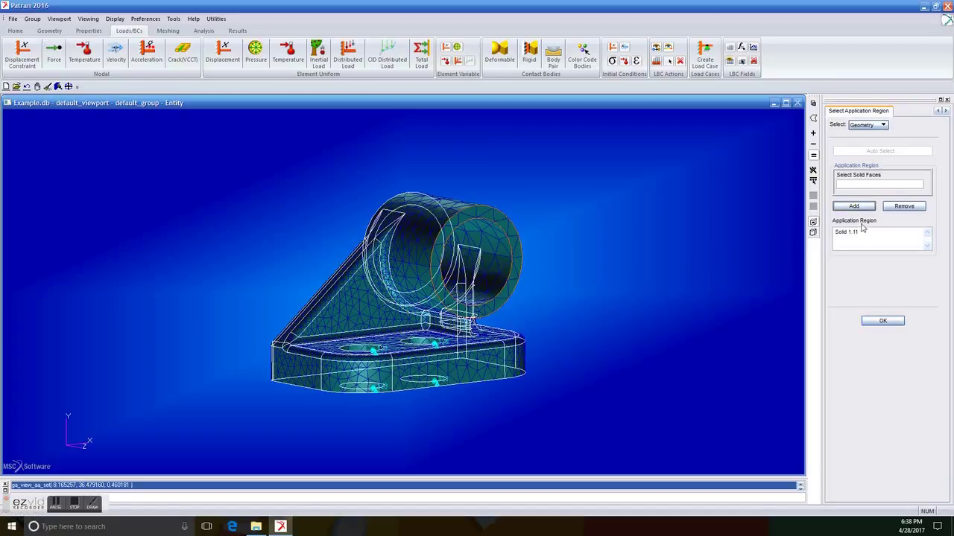
{"action": "left_click", "coordinate": [889, 319]}
{"action": "left_click", "coordinate": [882, 455]}
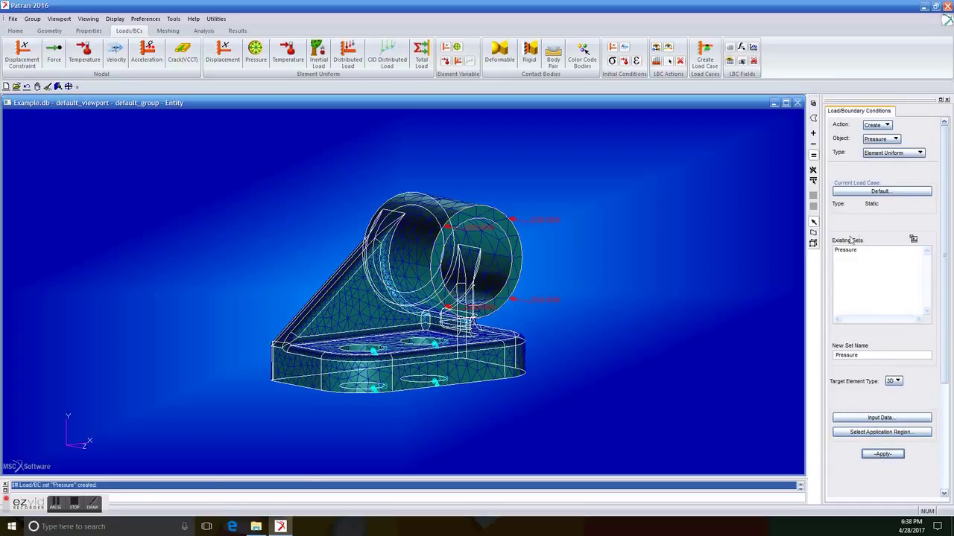
{"action": "middle_click_drag", "start_coordinate": [715, 266], "coordinate": [713, 266]}
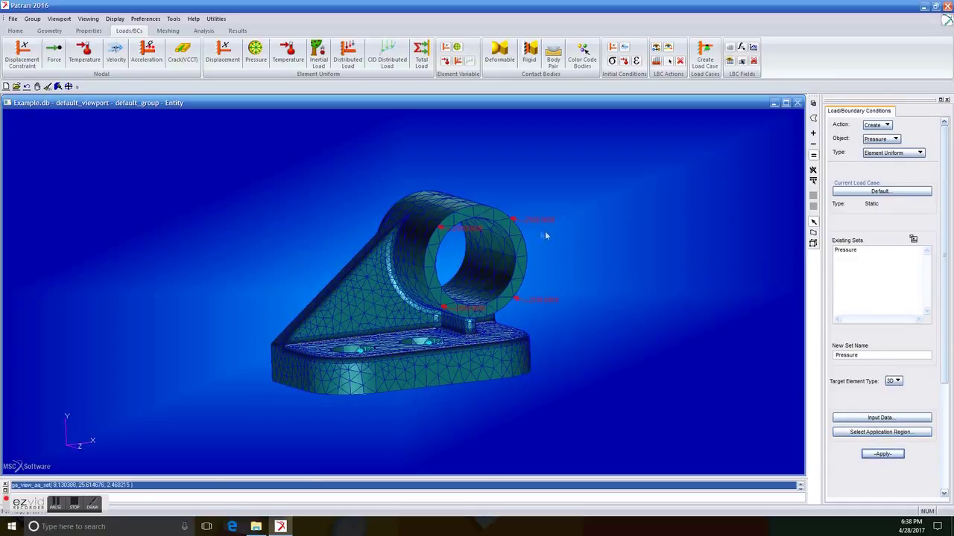
{"action": "middle_click_drag", "start_coordinate": [627, 243], "coordinate": [630, 241]}
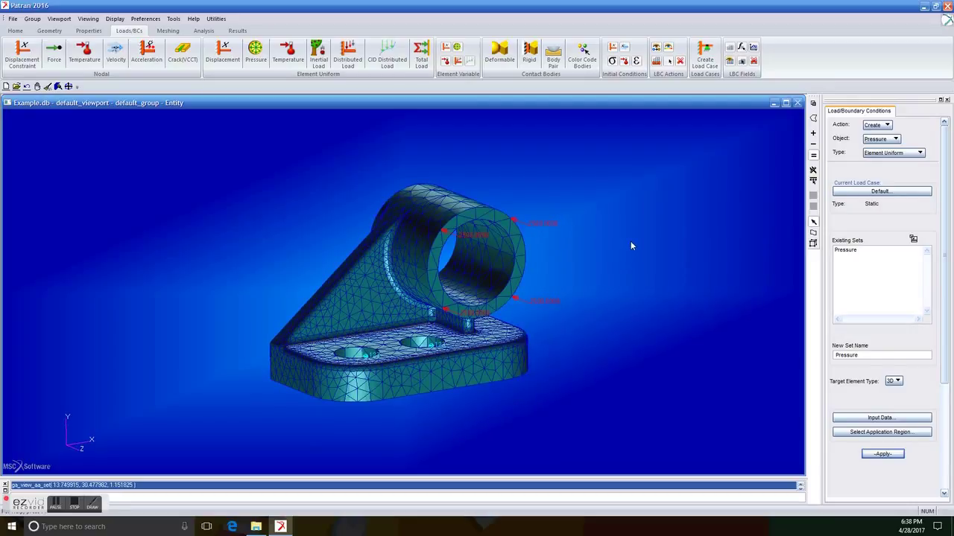
- Define isotropic material Steel with elastic modulus 30E6 and Poisson ratio 0.3
{"action": "left_click", "coordinate": [99, 32]}
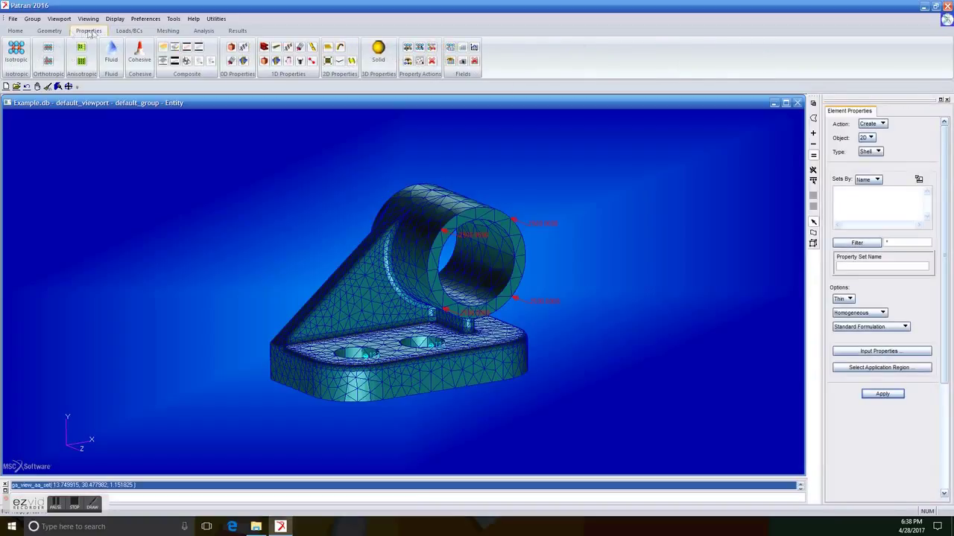
{"action": "left_click", "coordinate": [18, 66]}
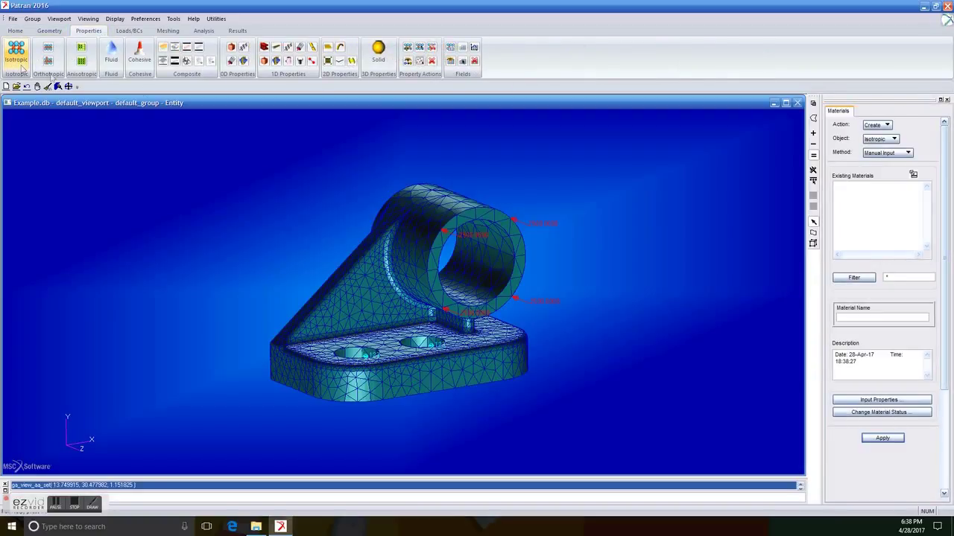
{"action": "left_click", "coordinate": [876, 317]}
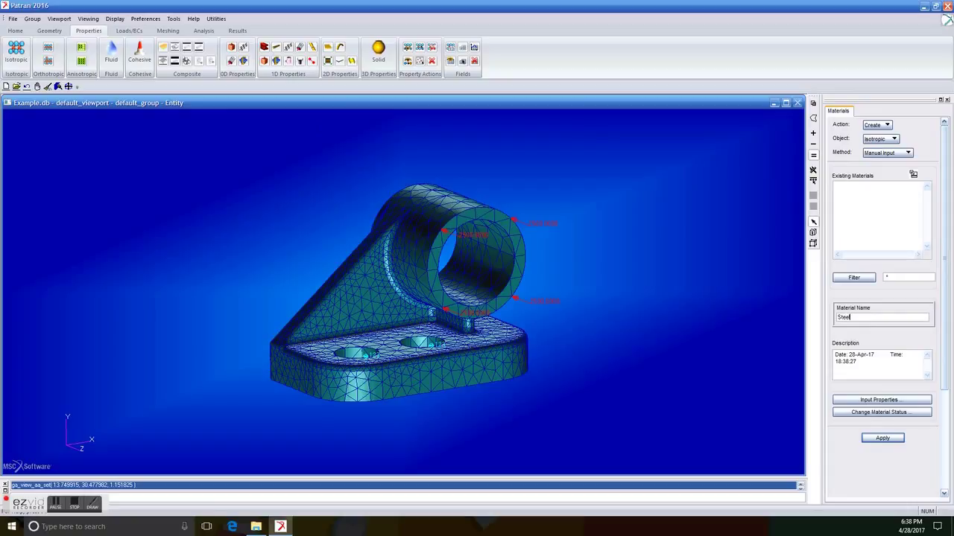
{"action": "left_click", "coordinate": [882, 400]}
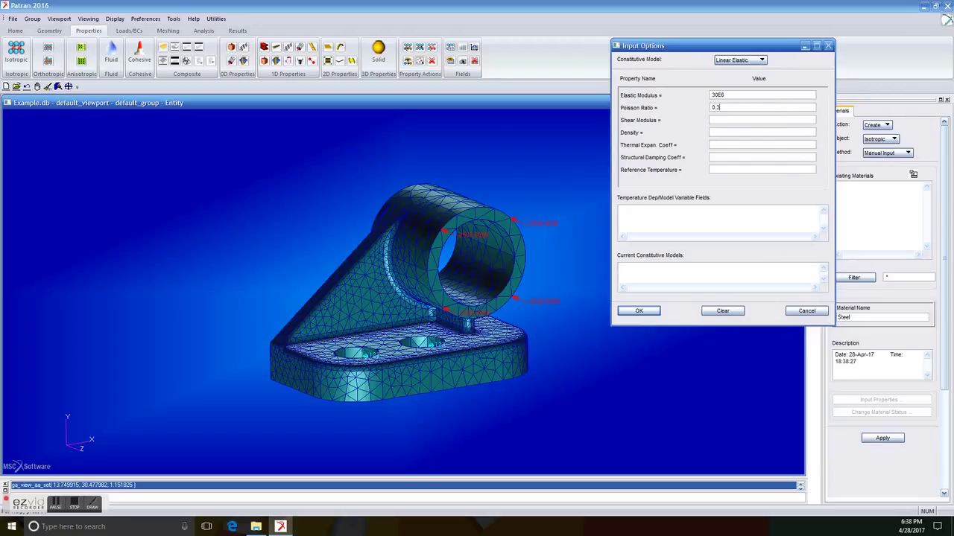
{"action": "left_click", "coordinate": [638, 311]}
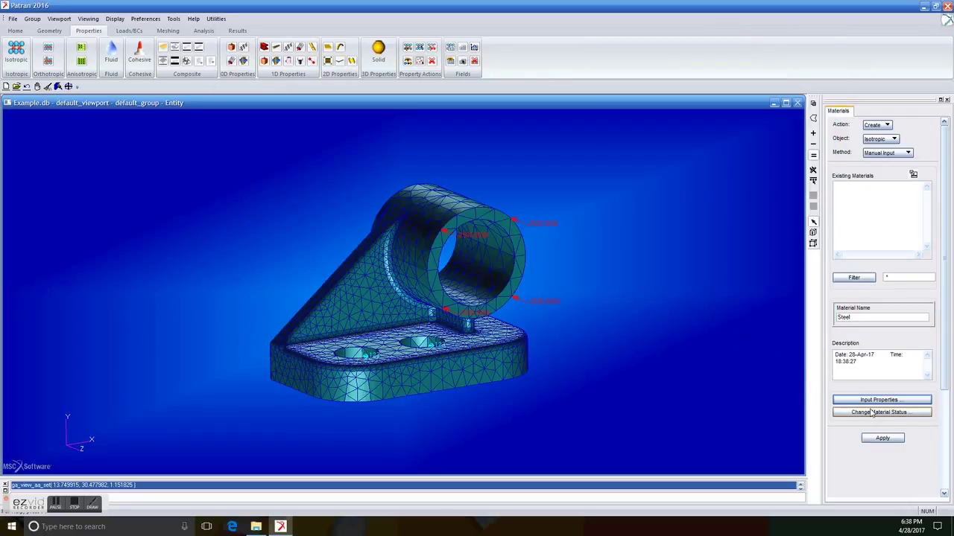
{"action": "left_click", "coordinate": [884, 438]}
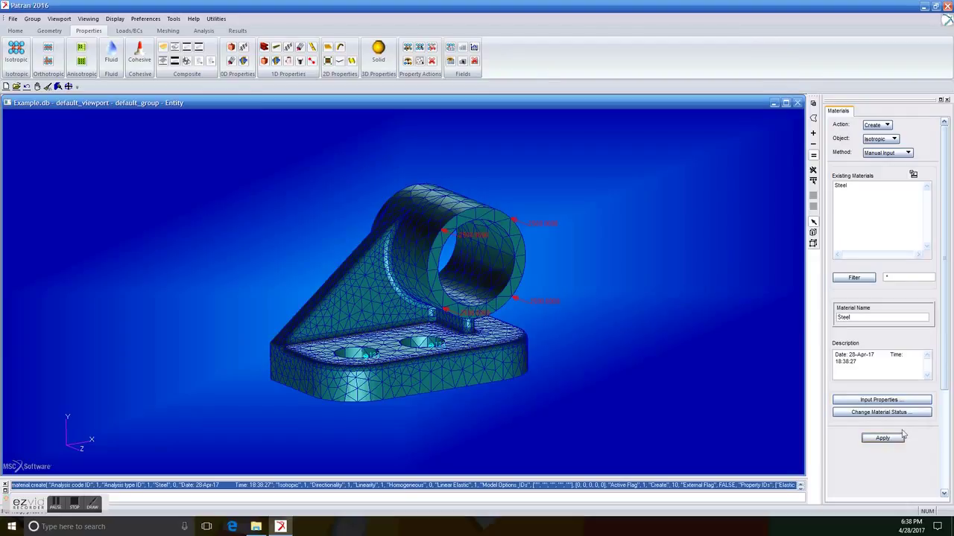
- Start a 3D solid element property named Truss using the Steel material
{"action": "left_click", "coordinate": [385, 69]}
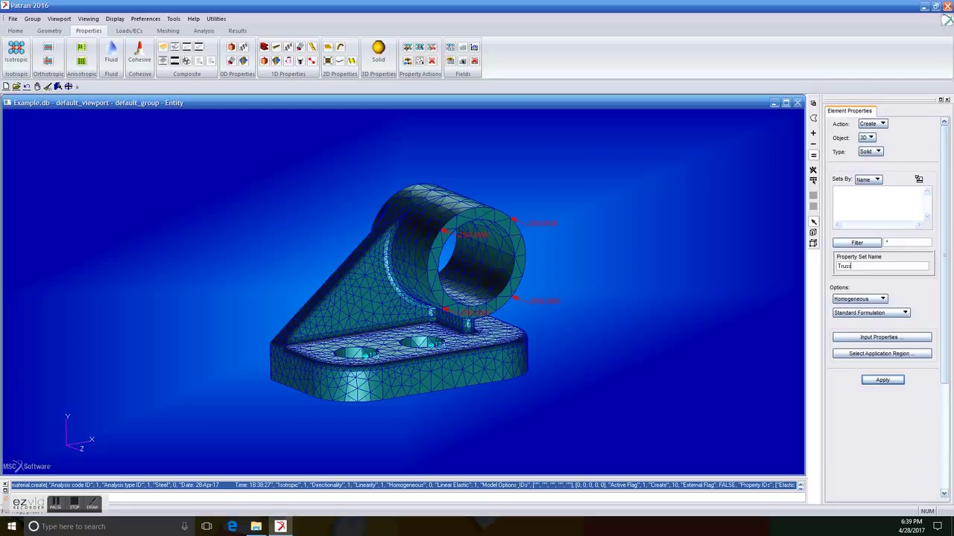
{"action": "left_click", "coordinate": [910, 339]}
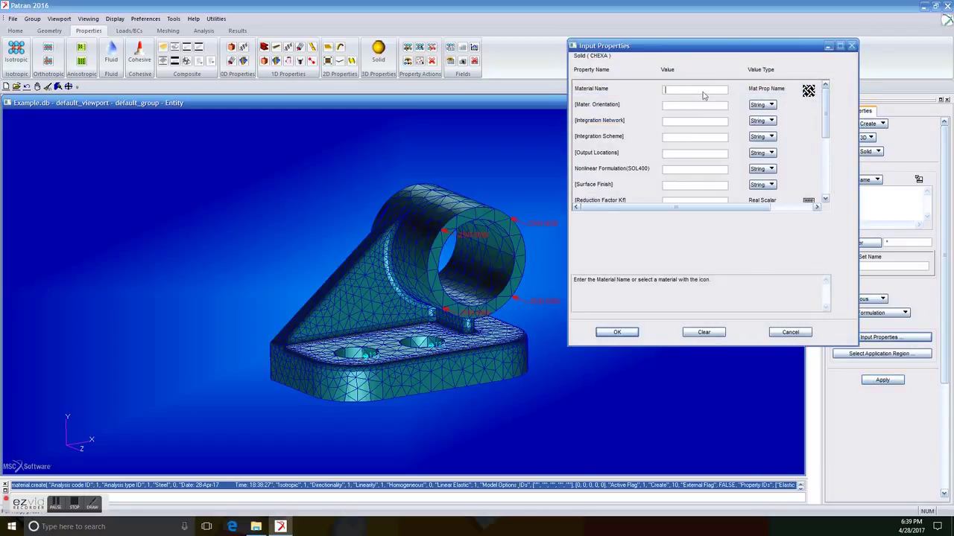
{"action": "left_click", "coordinate": [808, 92]}
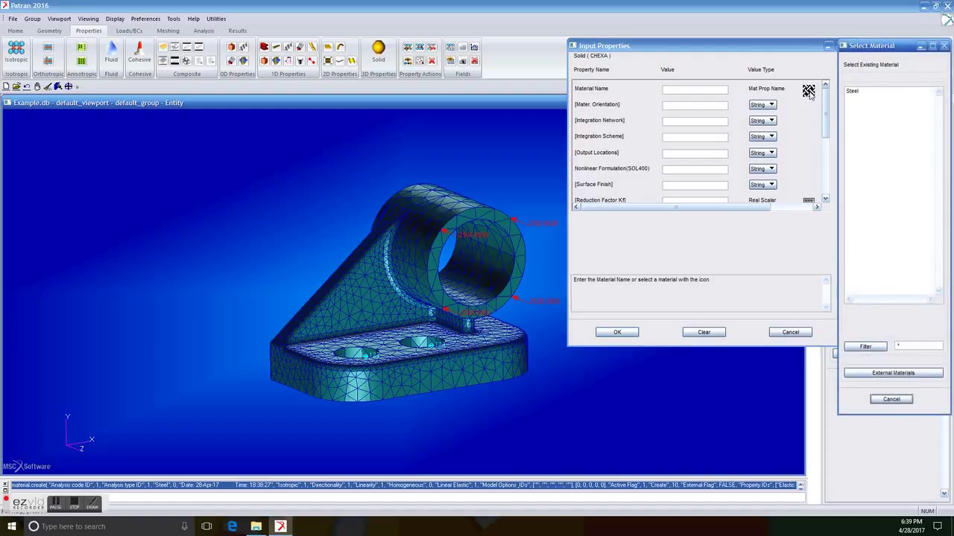
{"action": "left_click", "coordinate": [853, 91]}
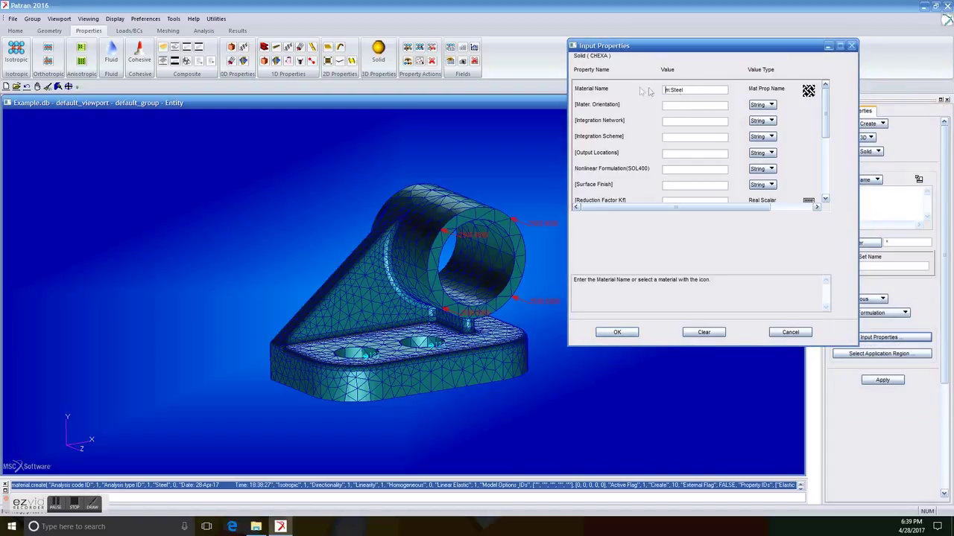
{"action": "left_click", "coordinate": [617, 332]}
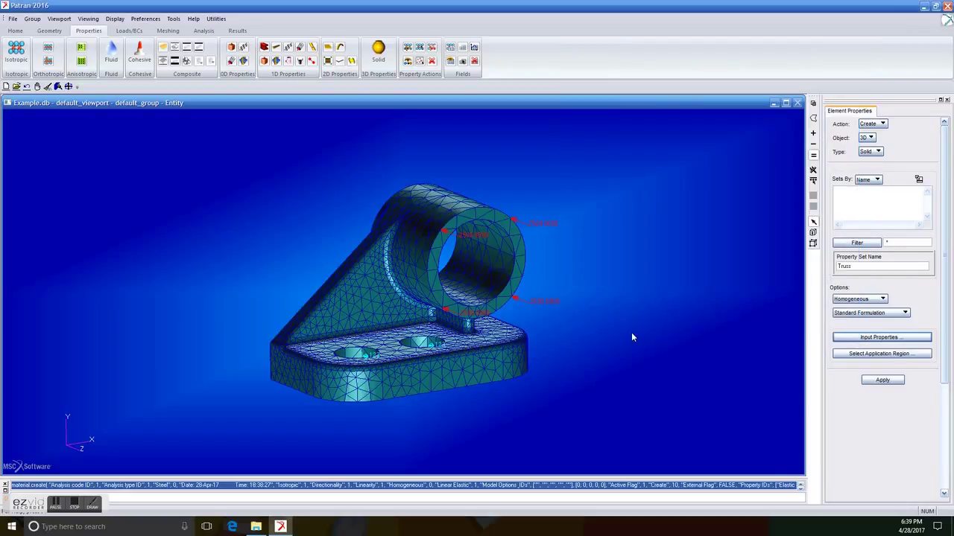
- Apply the Truss property set to Solid 1
{"action": "left_click", "coordinate": [921, 356]}
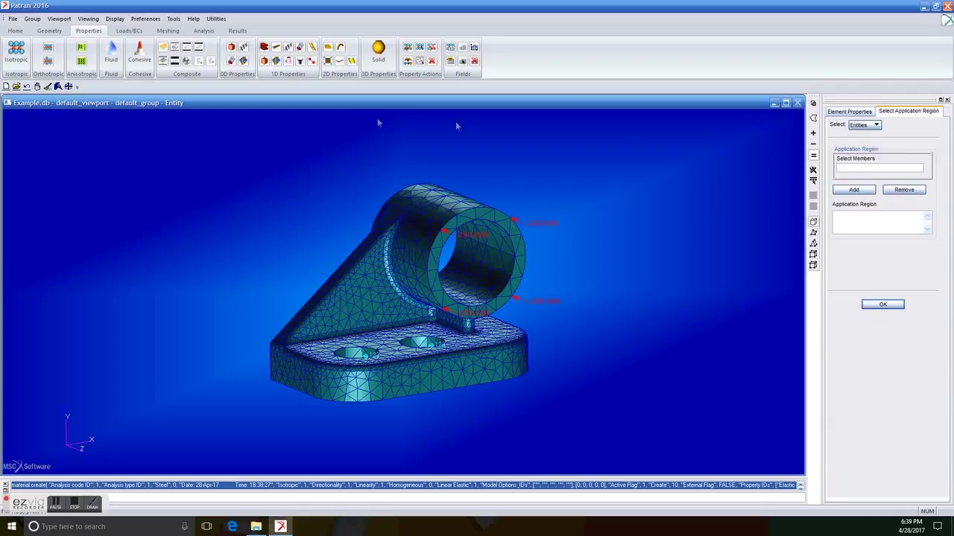
{"action": "left_click_drag", "start_coordinate": [182, 149], "coordinate": [615, 425]}
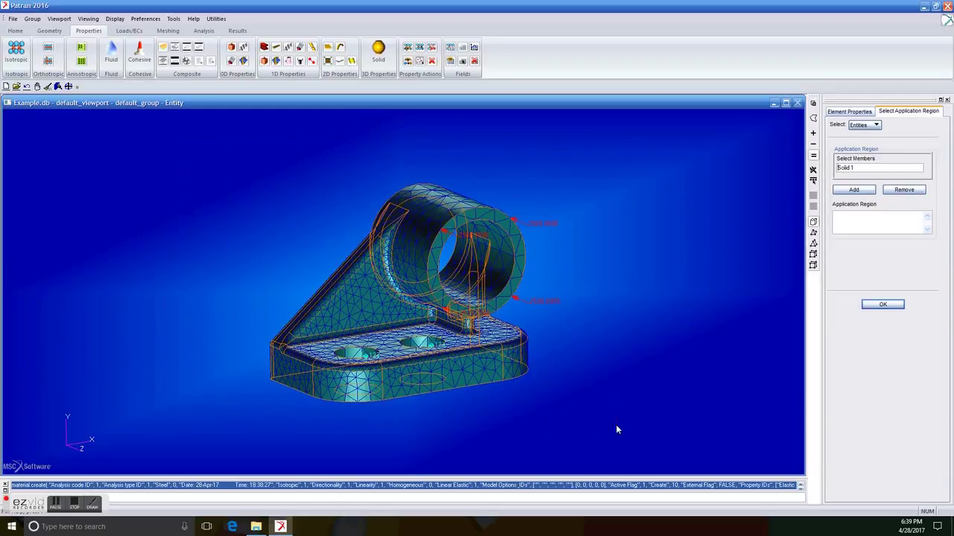
{"action": "left_click", "coordinate": [853, 189]}
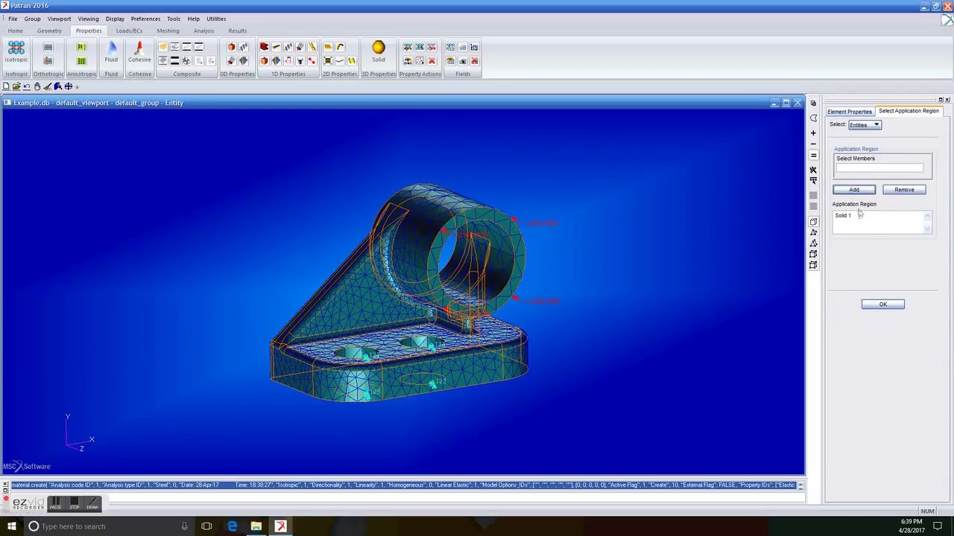
{"action": "left_click", "coordinate": [879, 303]}
{"action": "left_click", "coordinate": [883, 380]}
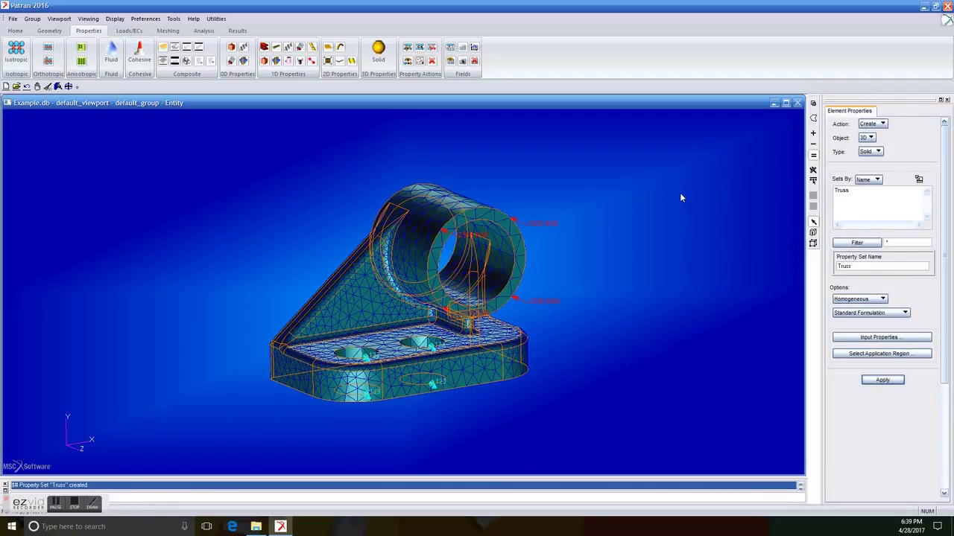
{"action": "mouse_move", "coordinate": [679, 192]}
{"action": "middle_mouse_down"}
{"action": "mouse_move", "coordinate": [608, 190]}
{"action": "mouse_move", "coordinate": [581, 170]}
{"action": "middle_mouse_up"}
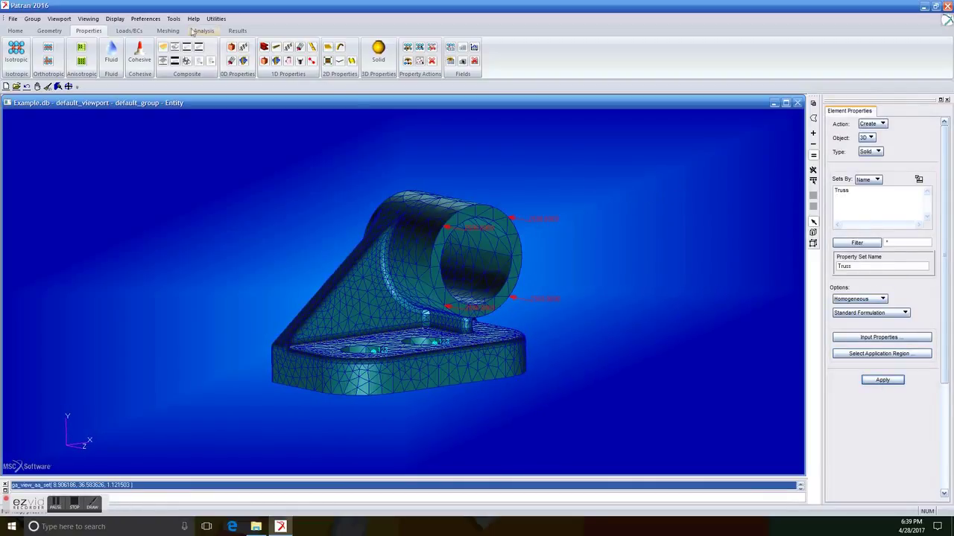
- Review the Example job's translation parameters, solution type and subcases, leaving the defaults
{"action": "left_click", "coordinate": [203, 31]}
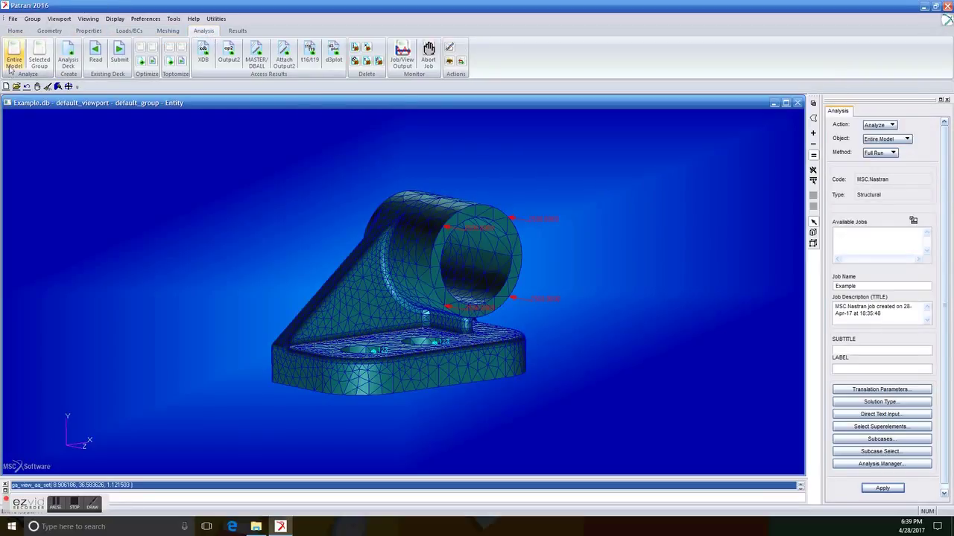
{"action": "left_click", "coordinate": [836, 391]}
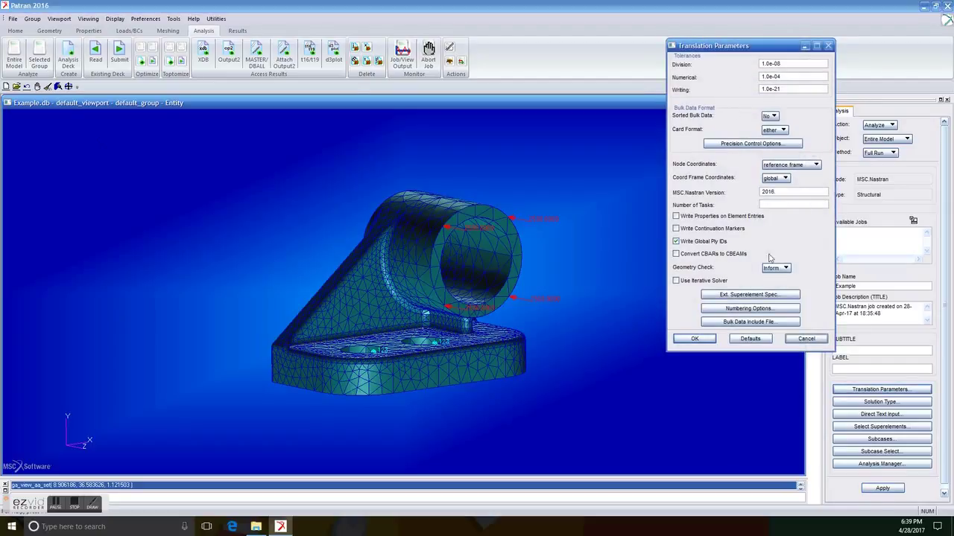
{"action": "left_click", "coordinate": [804, 341]}
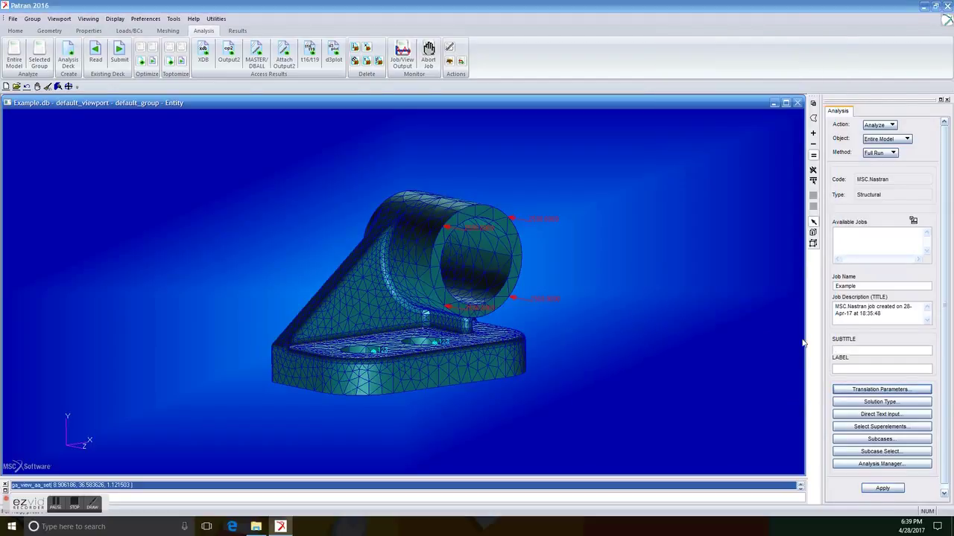
{"action": "left_click", "coordinate": [853, 404]}
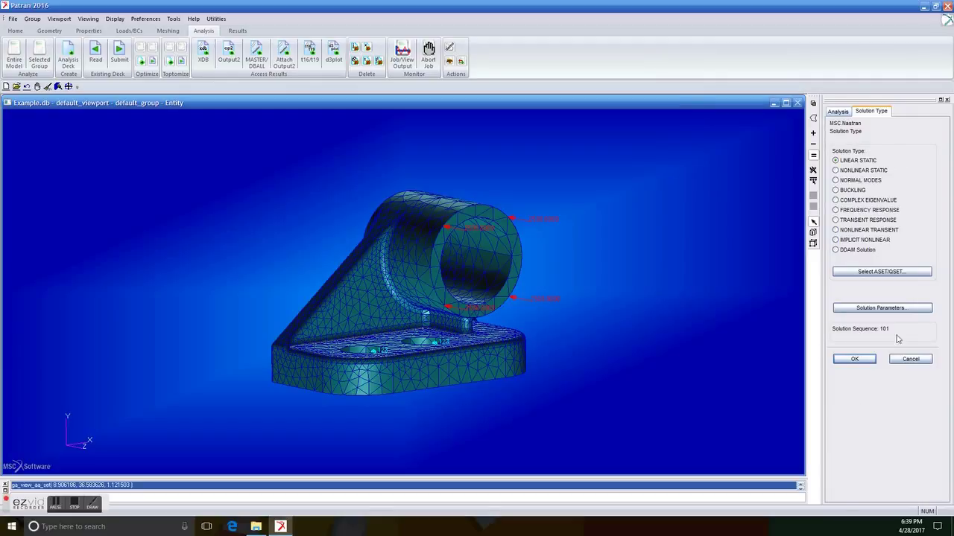
{"action": "left_click", "coordinate": [899, 362]}
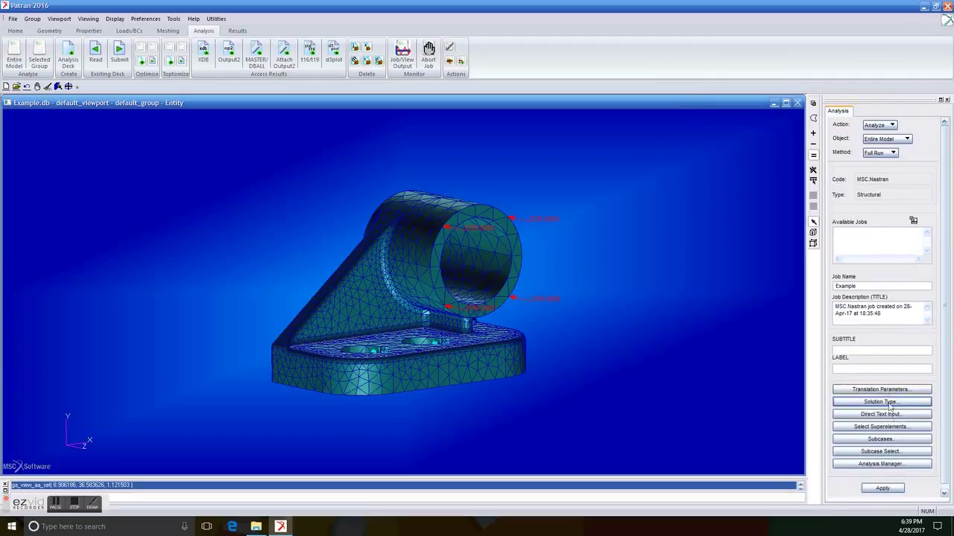
{"action": "left_click", "coordinate": [896, 440]}
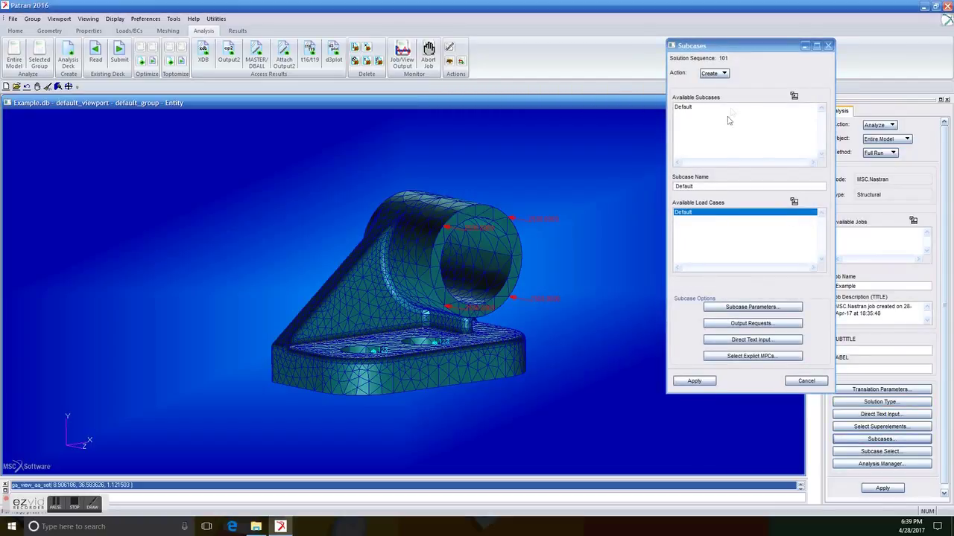
{"action": "left_click", "coordinate": [817, 381]}
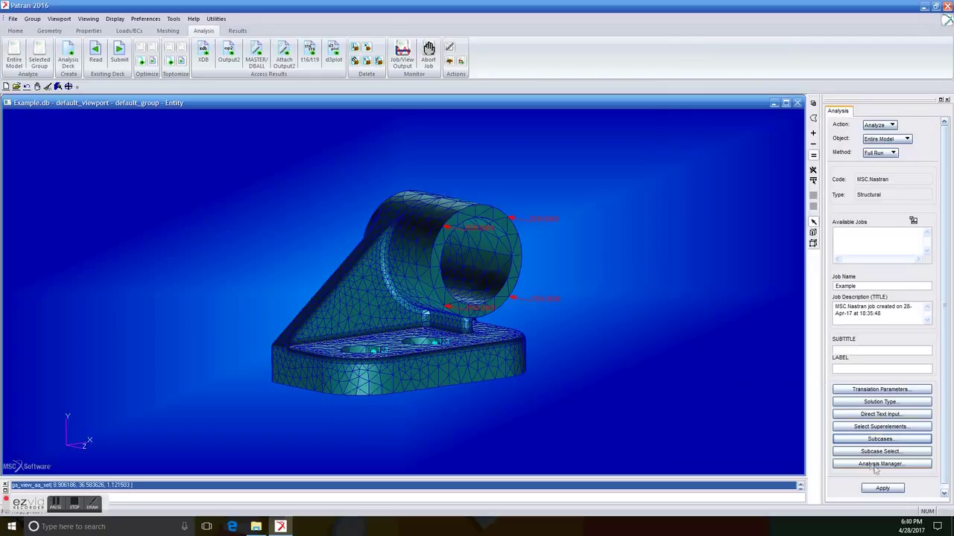
- Submit the Example job, then dismiss the queue manager error and close the Analysis Manager
{"action": "left_click", "coordinate": [899, 491]}
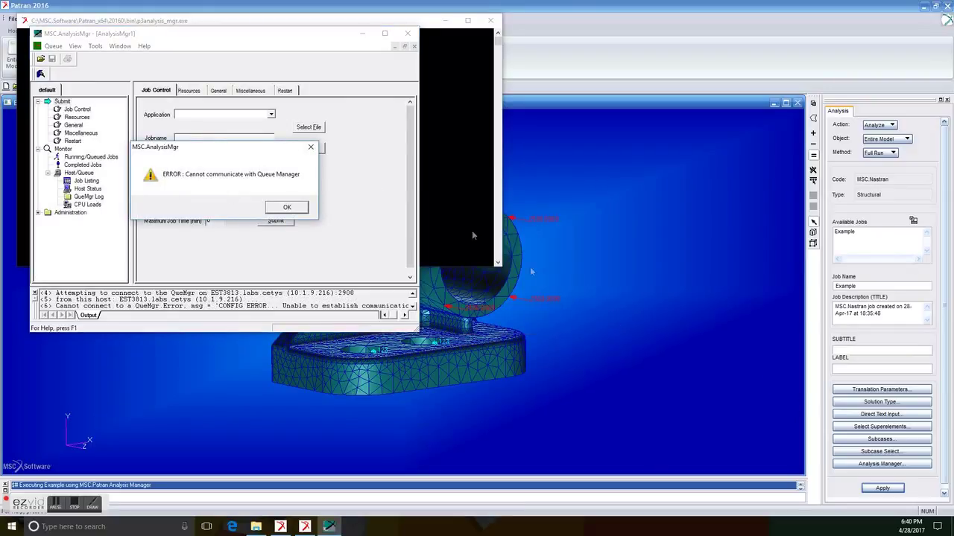
{"action": "left_click", "coordinate": [311, 147]}
{"action": "left_click", "coordinate": [407, 33]}
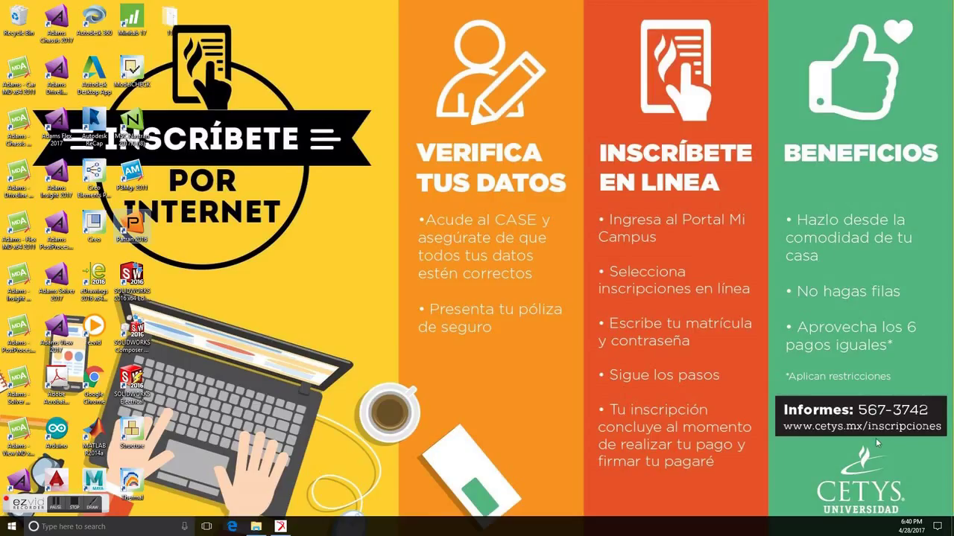
- Run Example.bdf in MSC Nastran from the desktop, then restore Patran 2016
{"action": "key", "text": "super+d"}
{"action": "double_click", "coordinate": [132, 124]}
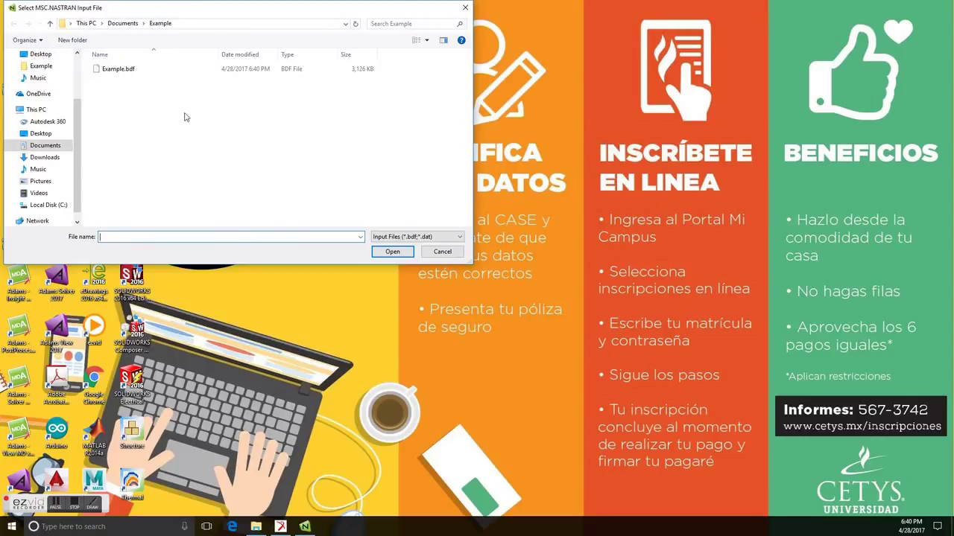
{"action": "left_click", "coordinate": [114, 70]}
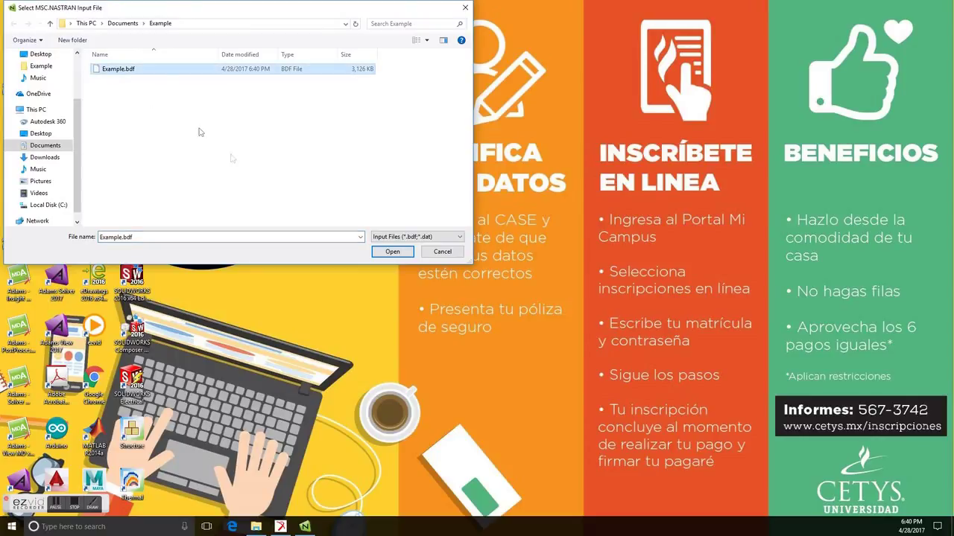
{"action": "left_click", "coordinate": [391, 252]}
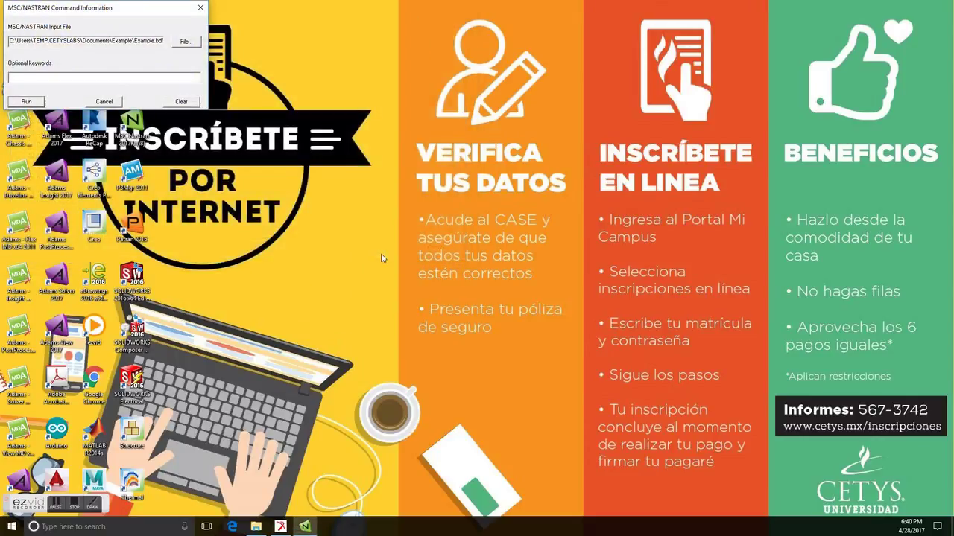
{"action": "left_click", "coordinate": [34, 101]}
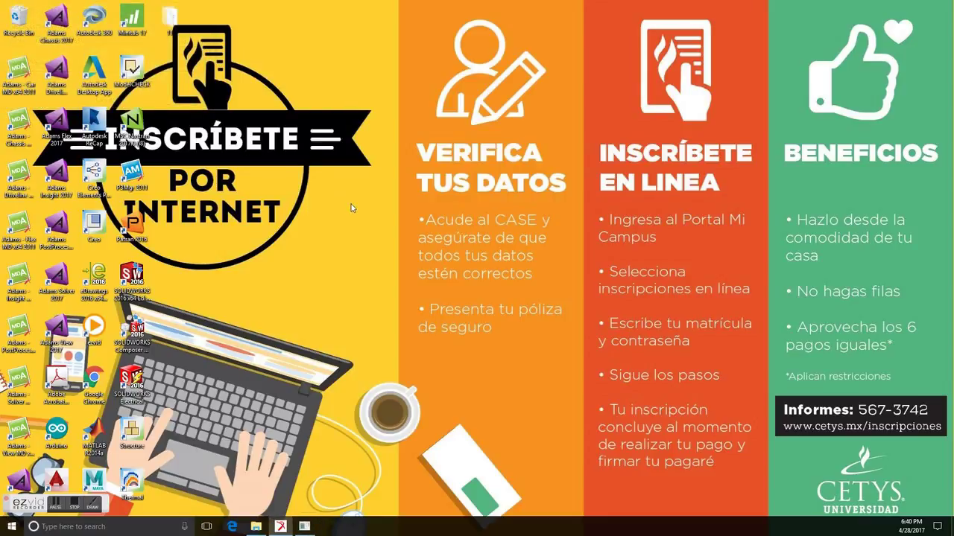
{"action": "mouse_move", "coordinate": [314, 529]}
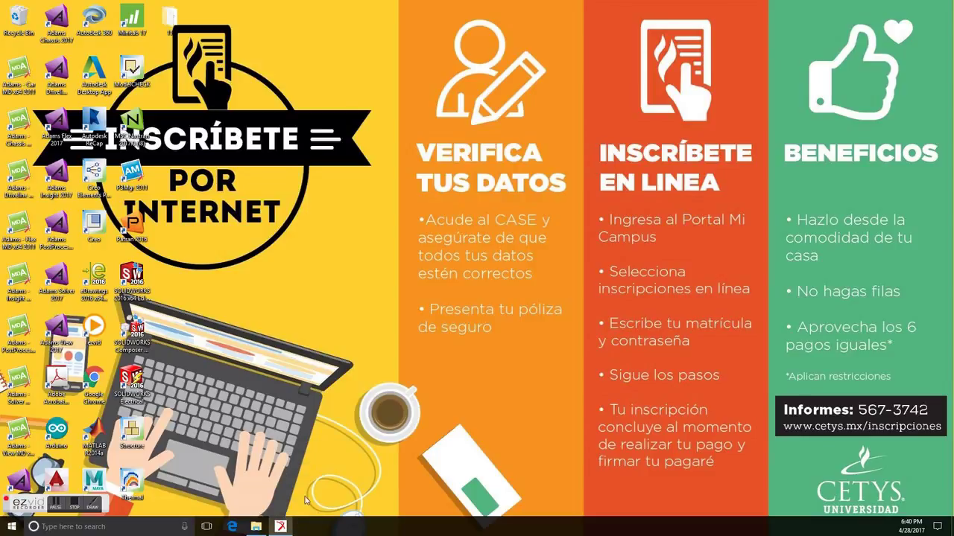
{"action": "left_click", "coordinate": [280, 526]}
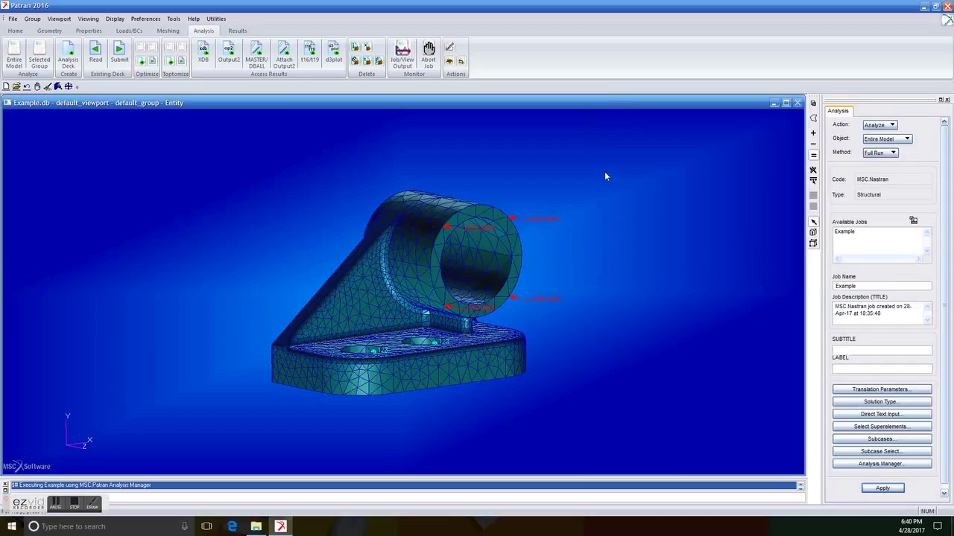
- Attach the Nastran results file example.xdb to the model through XDB access
{"action": "left_click", "coordinate": [205, 63]}
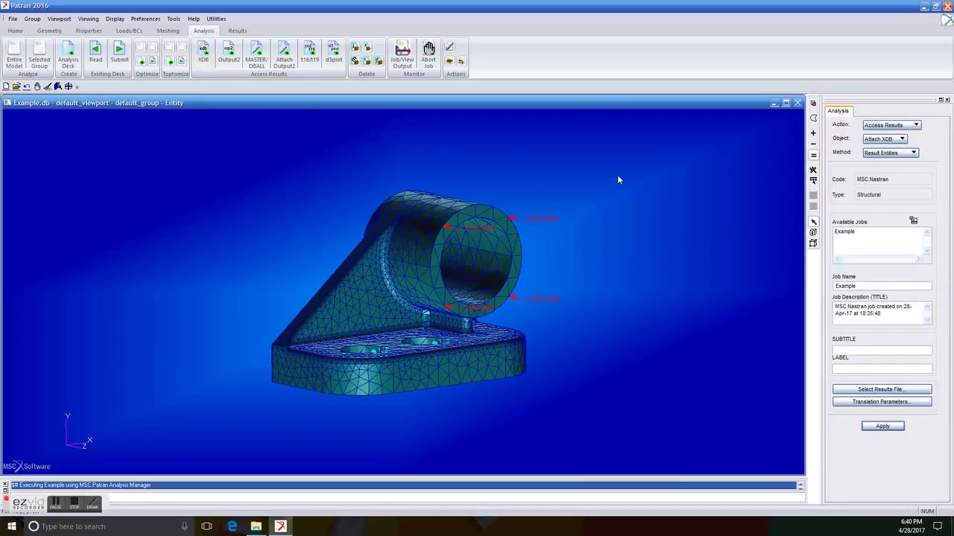
{"action": "left_click", "coordinate": [918, 392]}
{"action": "left_click", "coordinate": [659, 88]}
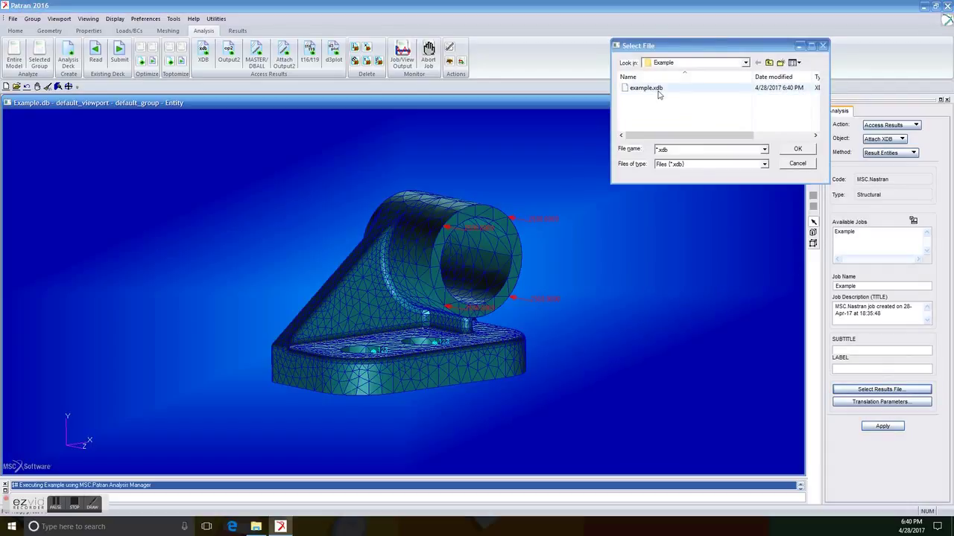
{"action": "left_click", "coordinate": [795, 149]}
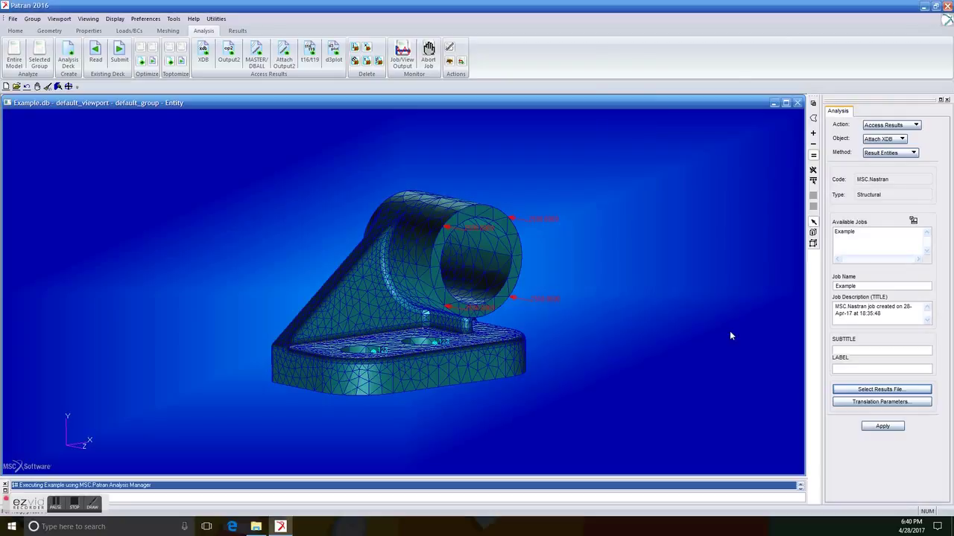
{"action": "left_click", "coordinate": [882, 427]}
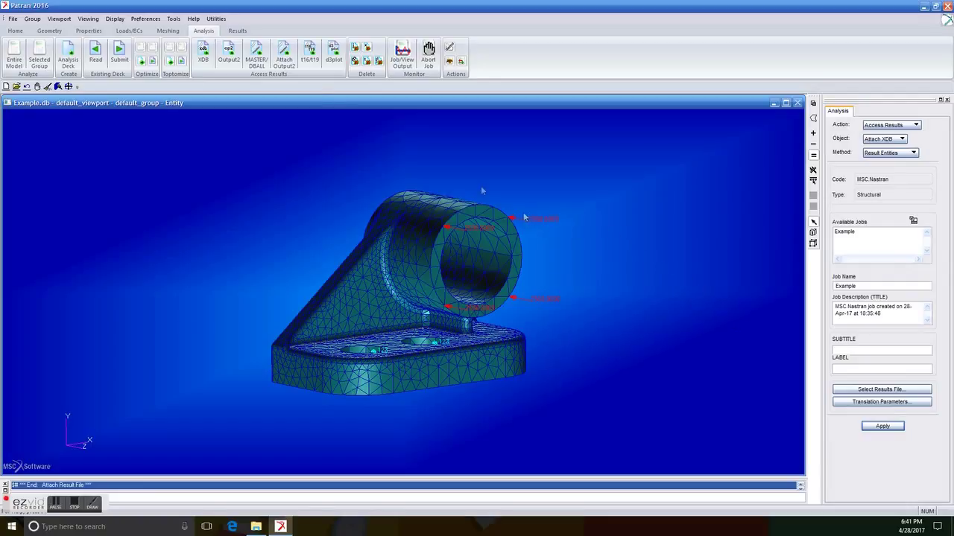
{"action": "left_click", "coordinate": [244, 31]}
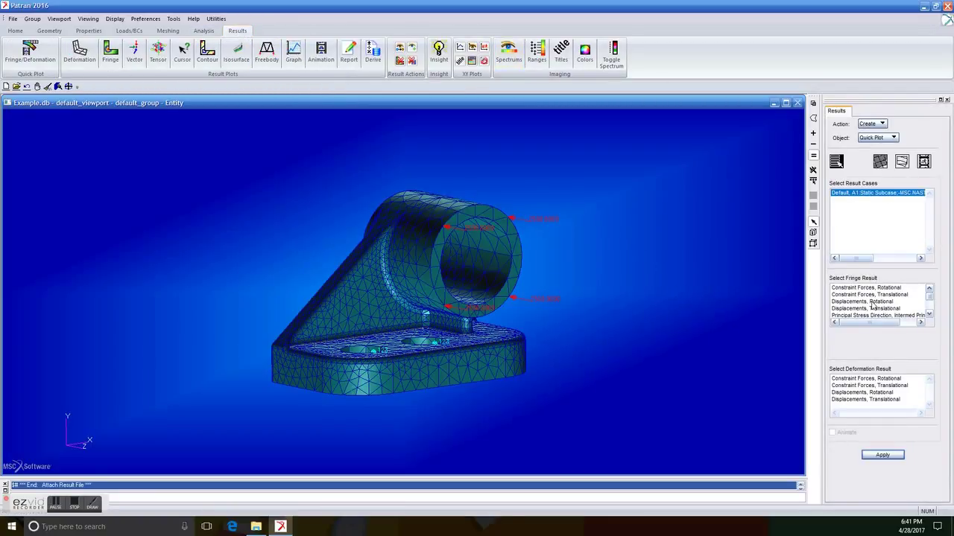
- Quick-plot translational displacements as both fringe and deformation, peaking at 1.03-002 at node 12560
{"action": "left_click", "coordinate": [876, 308]}
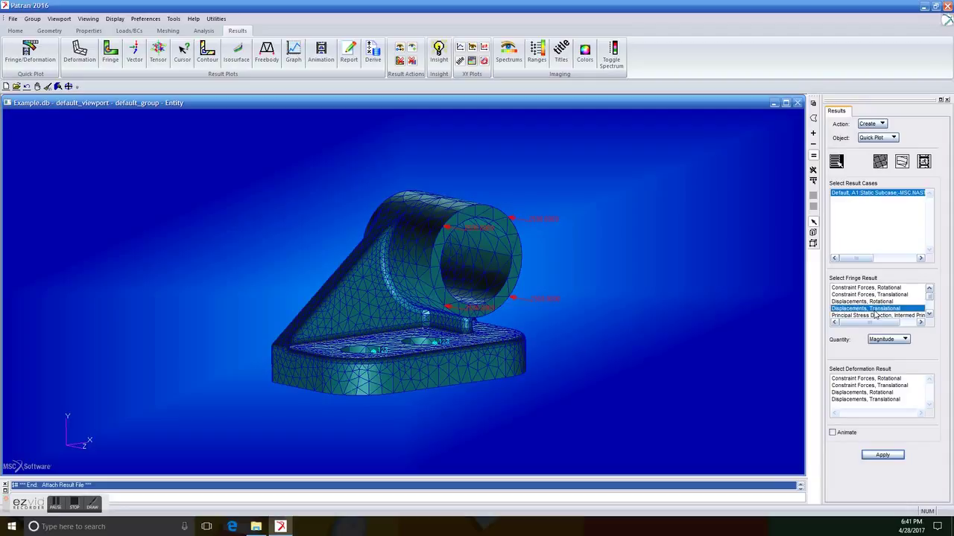
{"action": "left_click", "coordinate": [885, 400]}
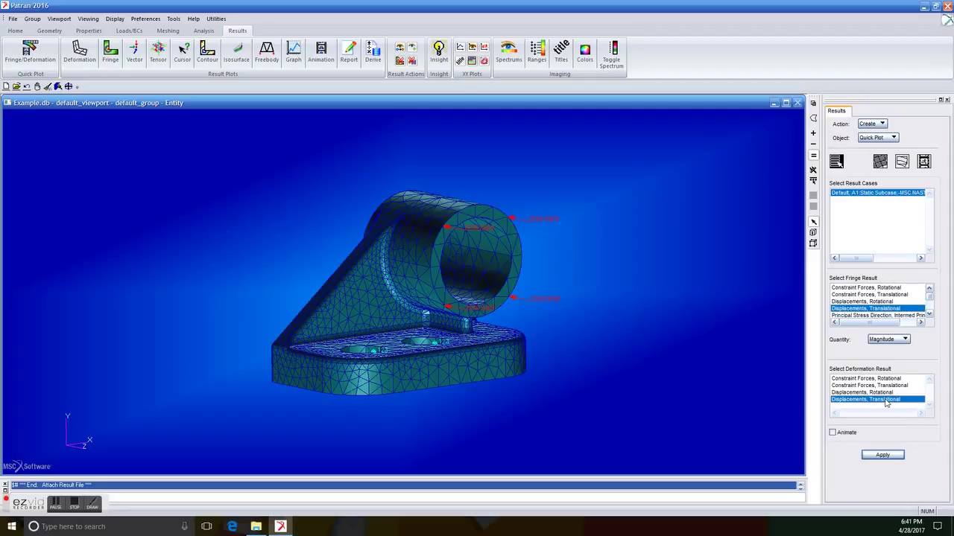
{"action": "left_click", "coordinate": [884, 455]}
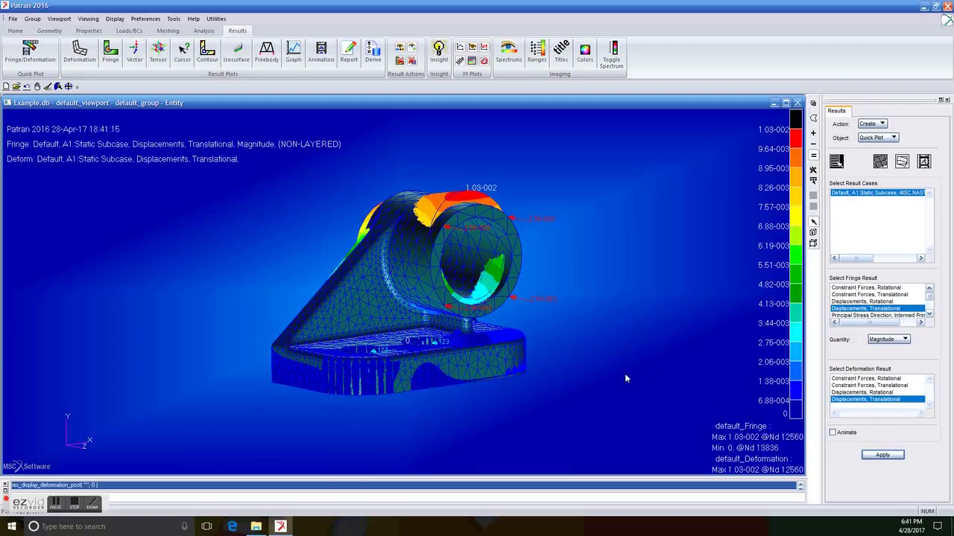